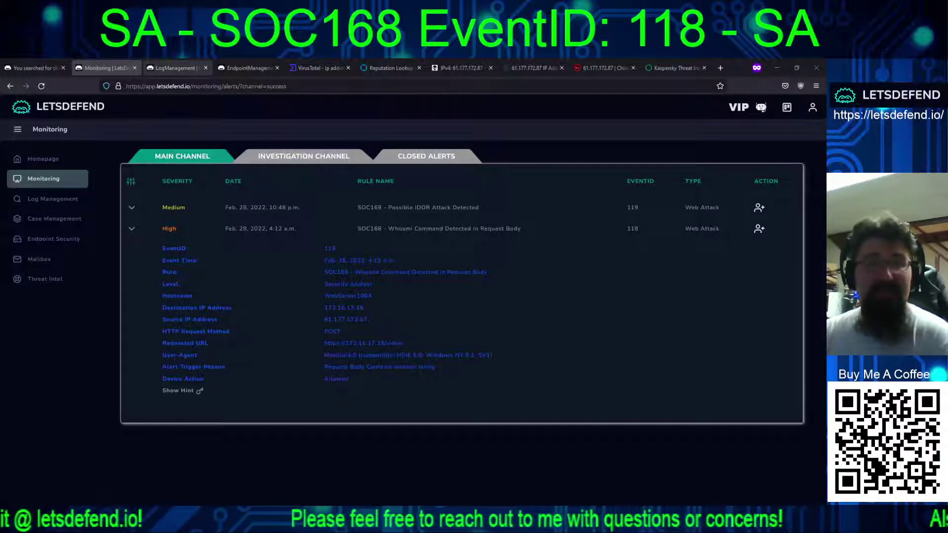
# Step: Inspect the raw firewall logs from 04:11 AM and 04:12 AM for 172.16.17.16, checking response sizes and POST parameters
pyautogui.click(165, 69)
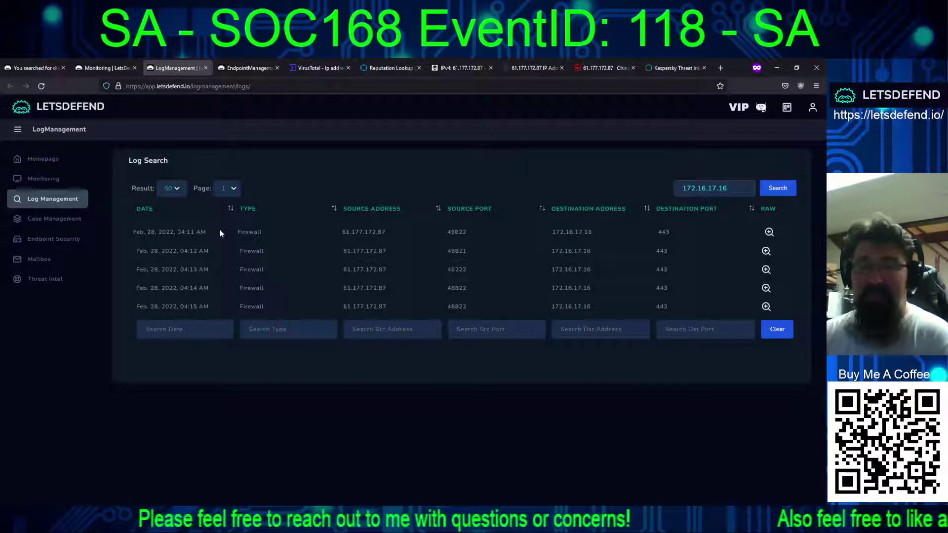
pyautogui.click(769, 233)
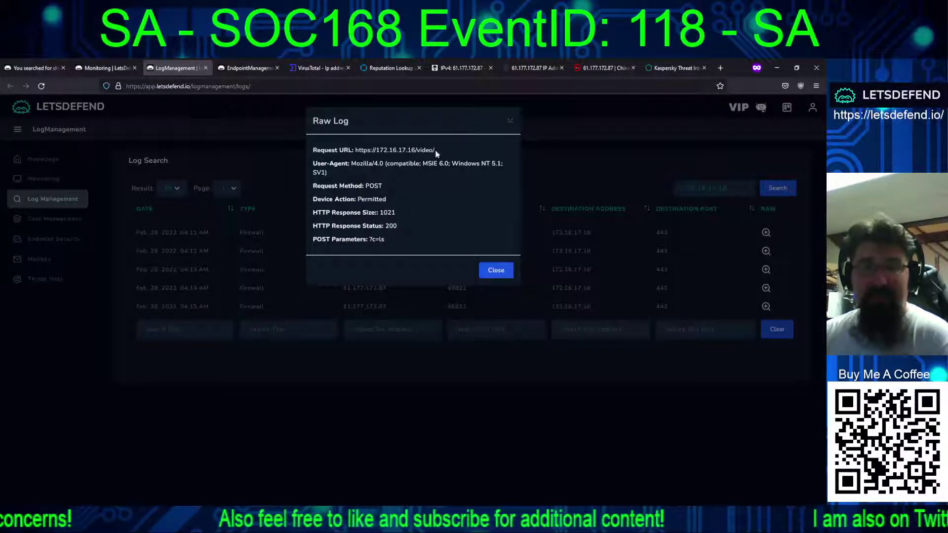
pyautogui.click(493, 270)
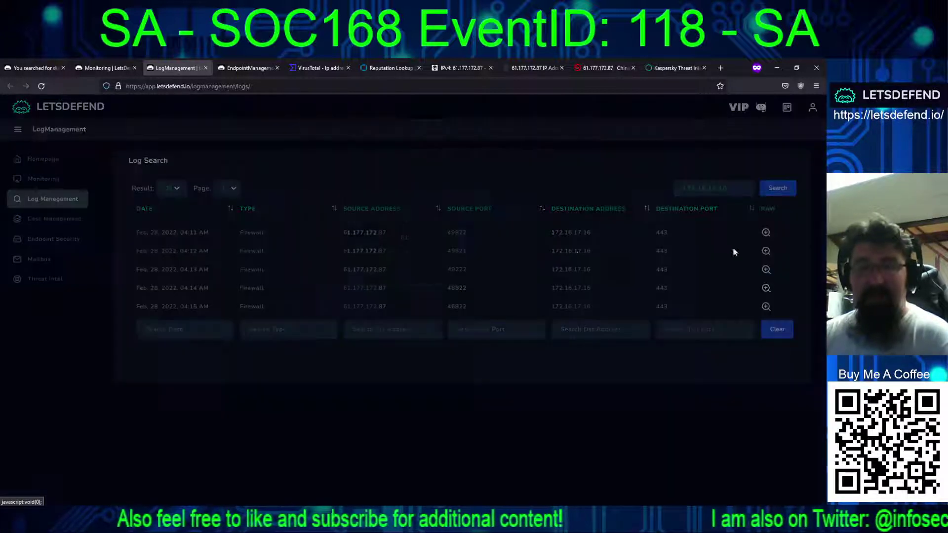
pyautogui.click(766, 250)
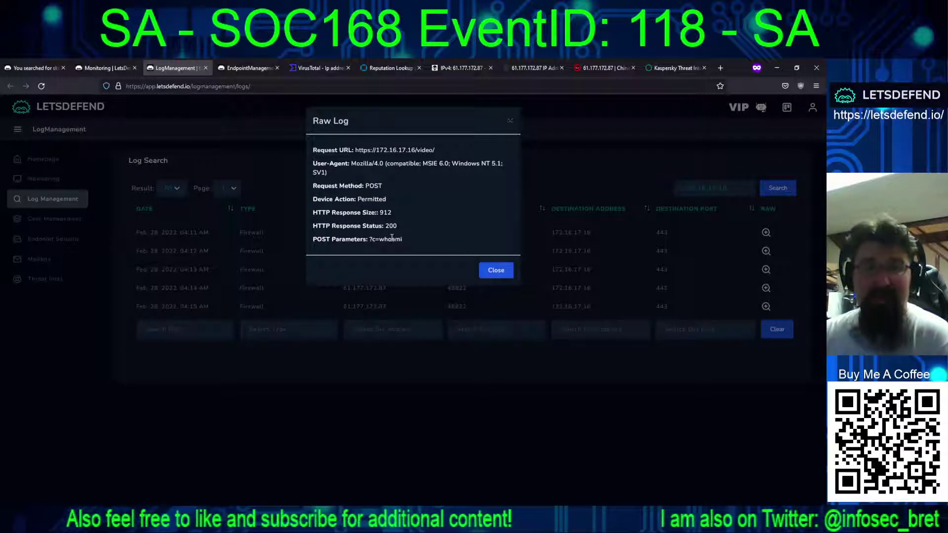
pyautogui.moveTo(378, 212); pyautogui.dragTo(395, 211)
pyautogui.click(395, 234)
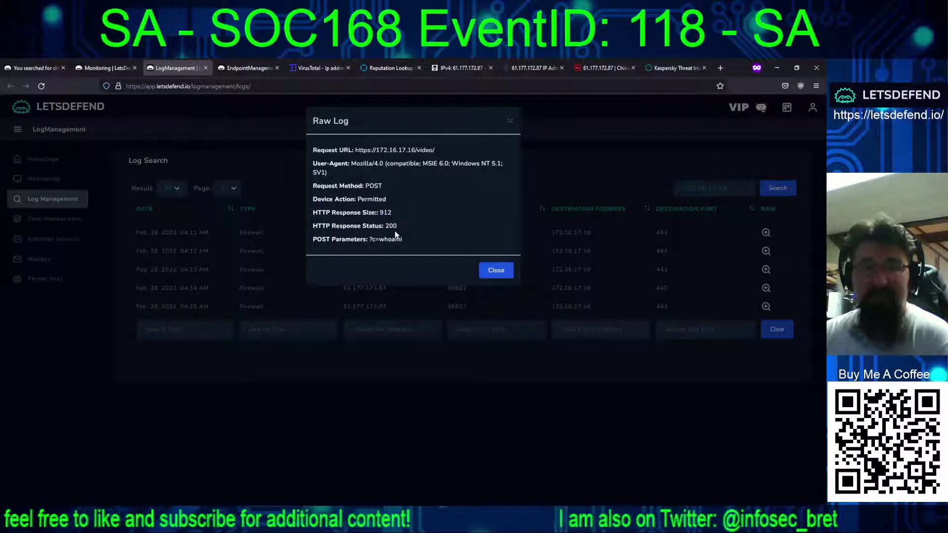
pyautogui.click(496, 270)
# Step: Inspect the raw firewall logs from 04:13 AM and 04:14 AM, checking the POST parameters and response status
pyautogui.click(769, 269)
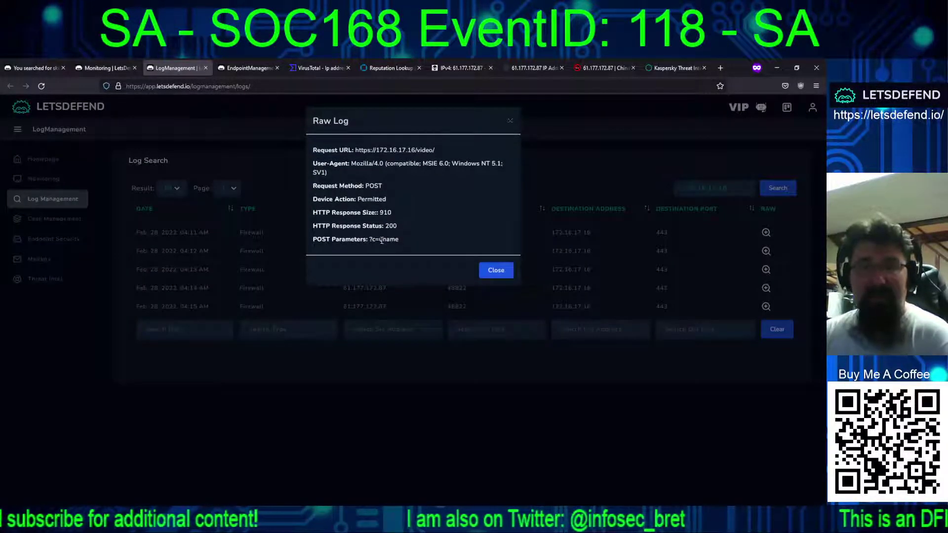
pyautogui.moveTo(379, 241); pyautogui.dragTo(413, 241)
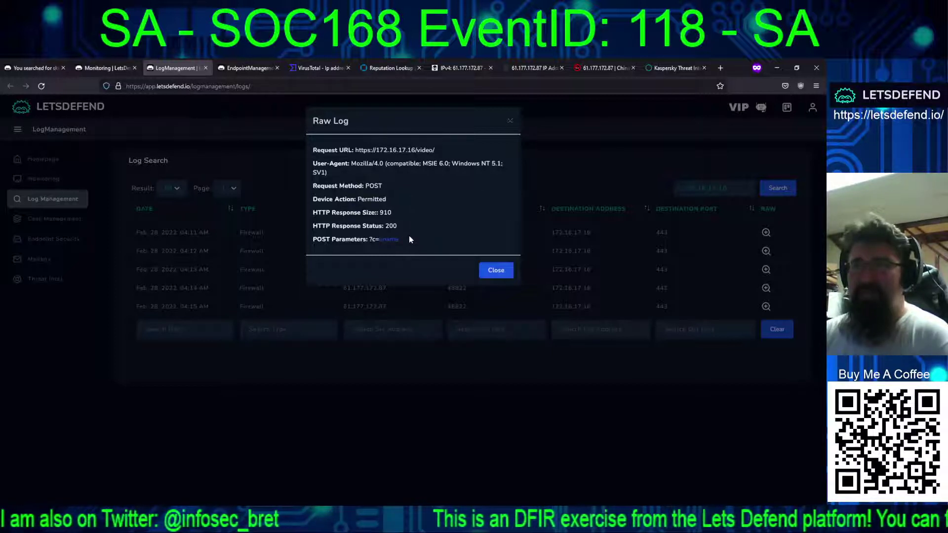
pyautogui.click(494, 269)
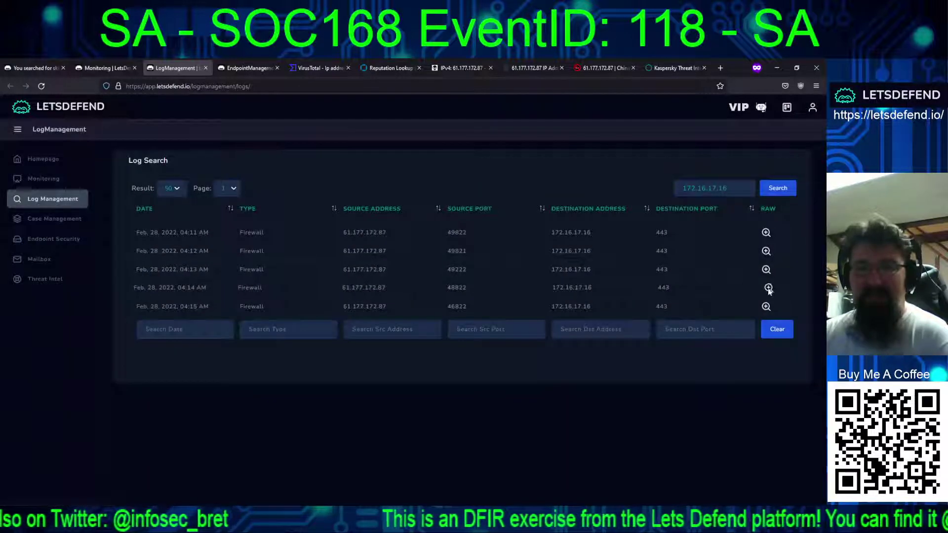
pyautogui.click(768, 288)
pyautogui.moveTo(379, 240); pyautogui.dragTo(431, 240)
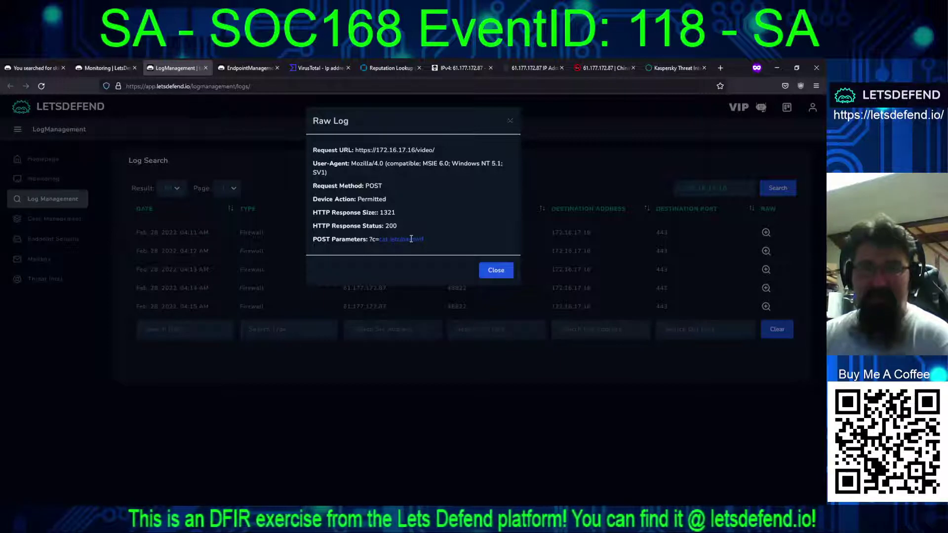
pyautogui.doubleClick(402, 226)
pyautogui.click(504, 272)
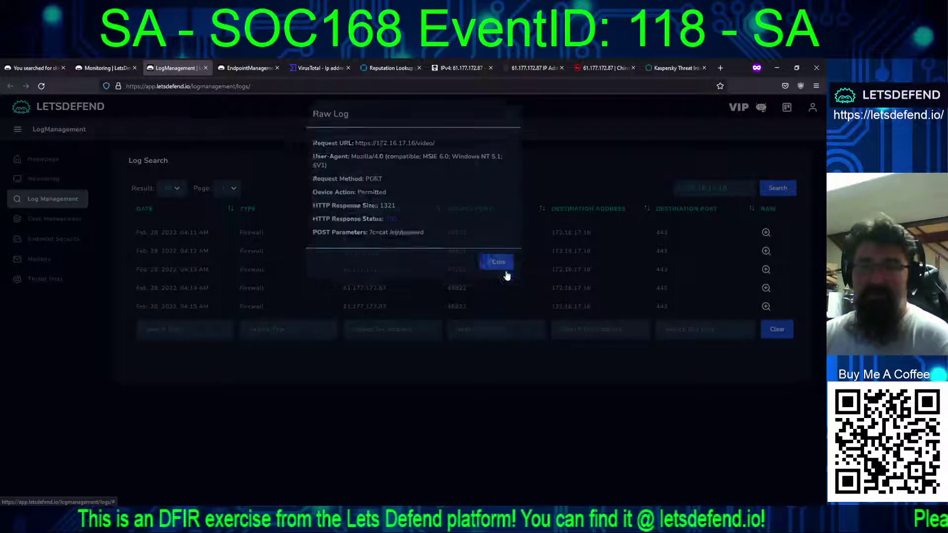
# Step: Examine the POST parameters and HTTP response status in the 04:15 AM raw firewall log
pyautogui.click(766, 306)
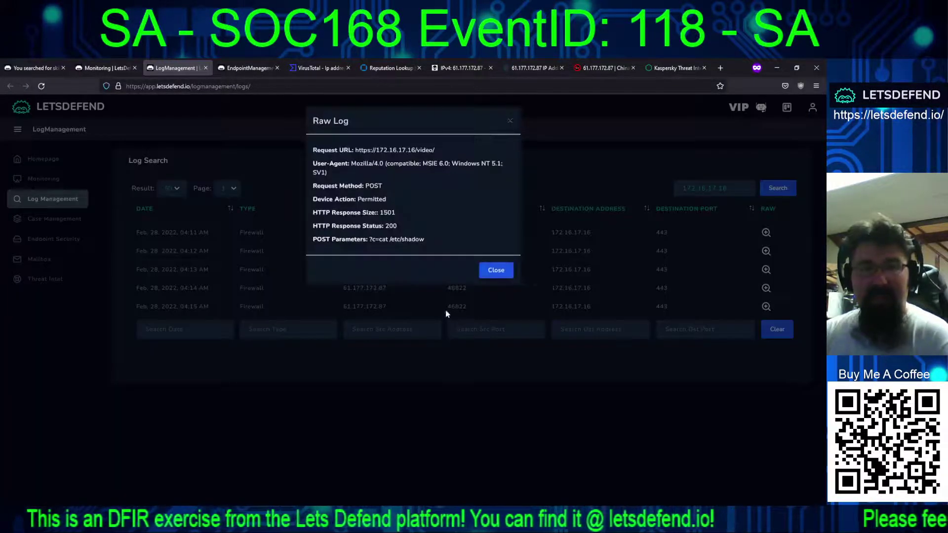
pyautogui.moveTo(425, 240); pyautogui.dragTo(379, 240)
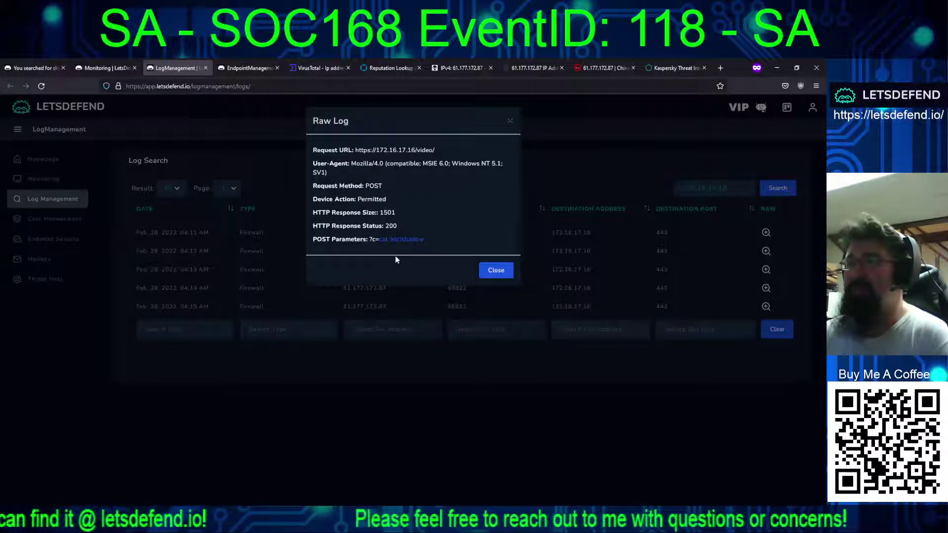
pyautogui.click(372, 226)
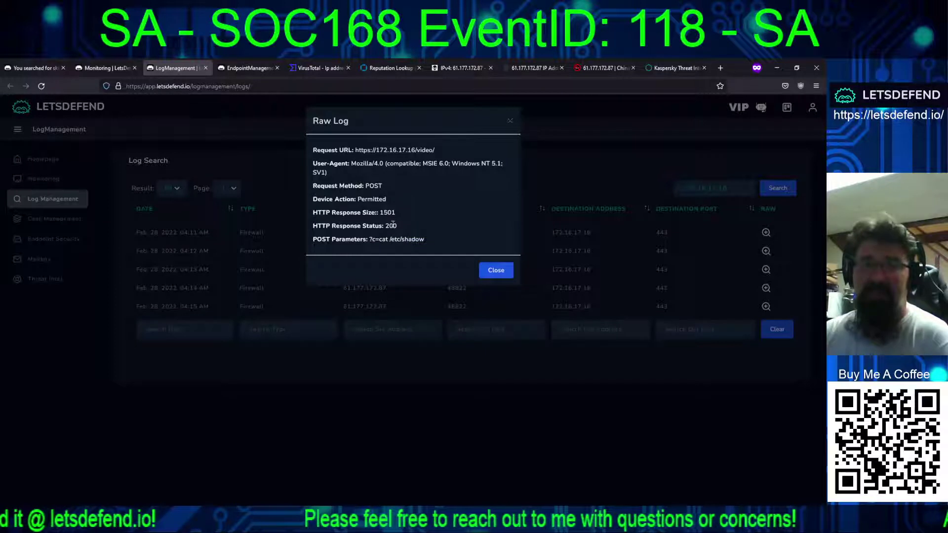
pyautogui.moveTo(398, 228); pyautogui.dragTo(313, 227)
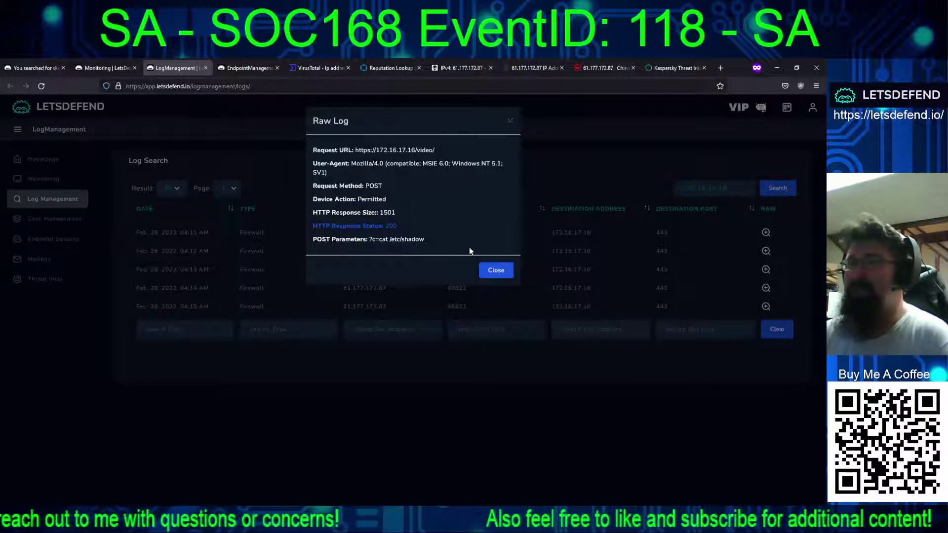
pyautogui.click(487, 268)
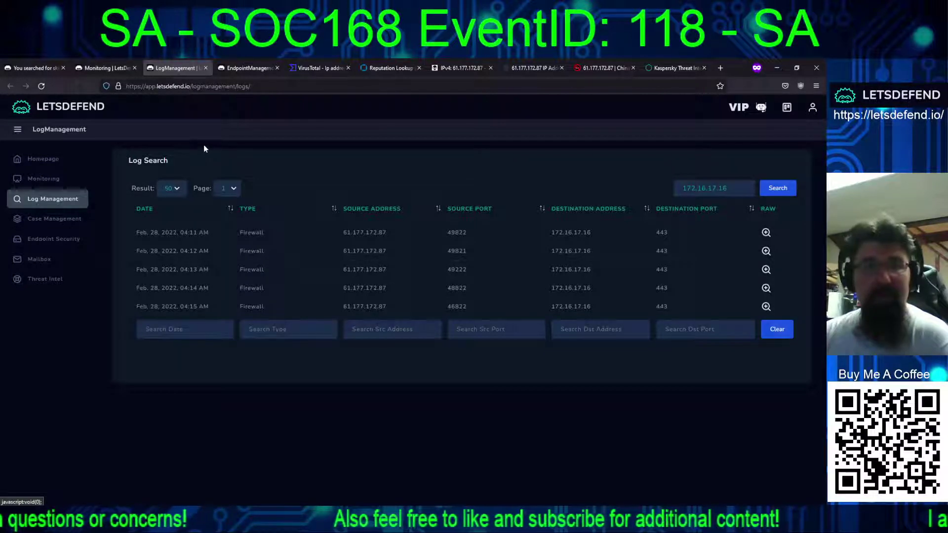
# Step: Check the operating system of WebServer1004 in endpoint management and request containment of the host
pyautogui.click(252, 68)
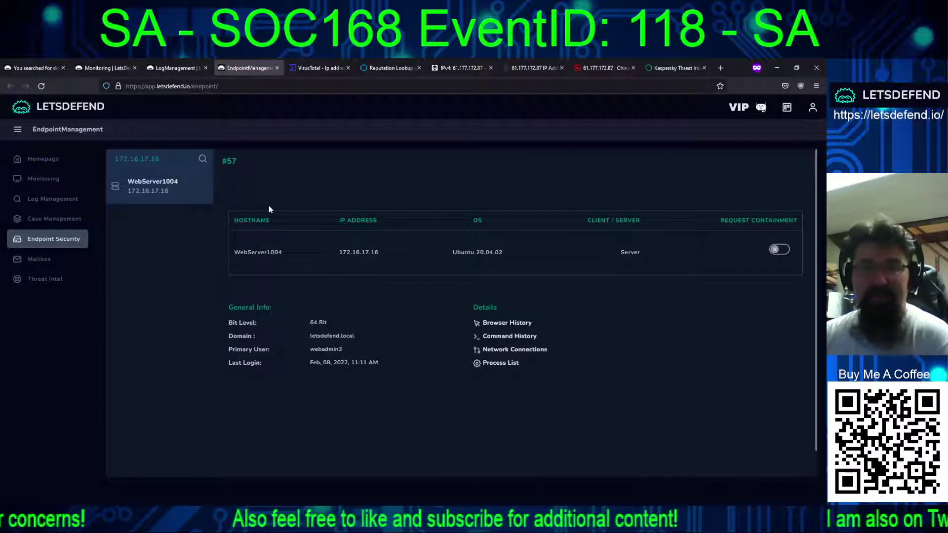
pyautogui.moveTo(452, 253); pyautogui.dragTo(508, 254)
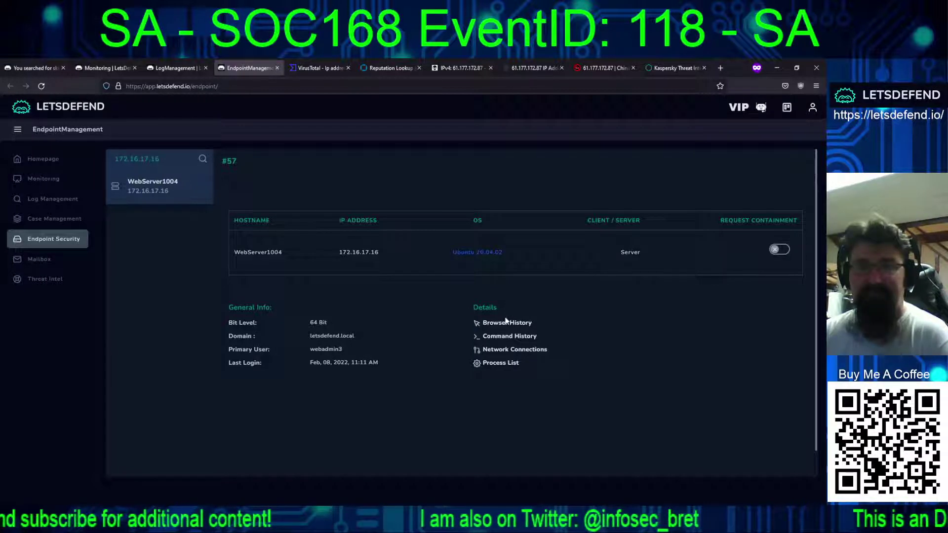
pyautogui.click(780, 249)
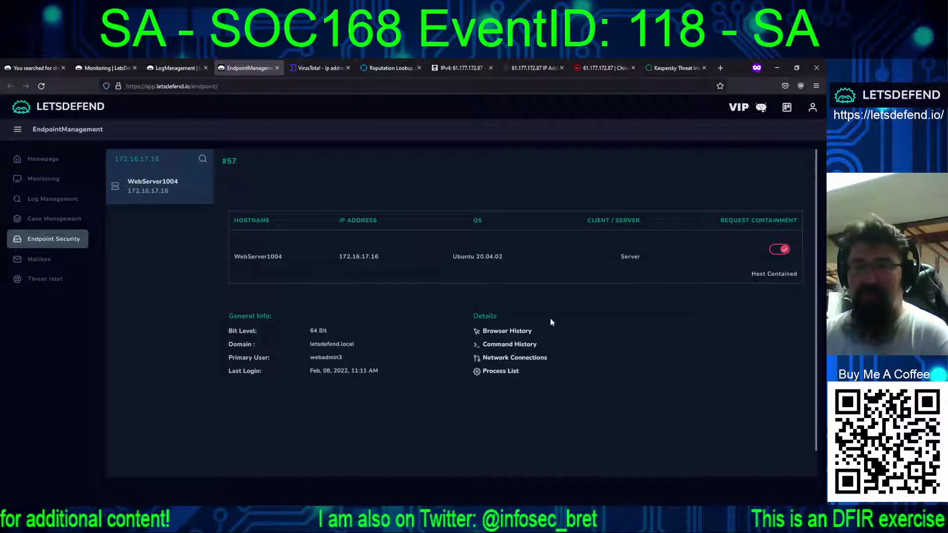
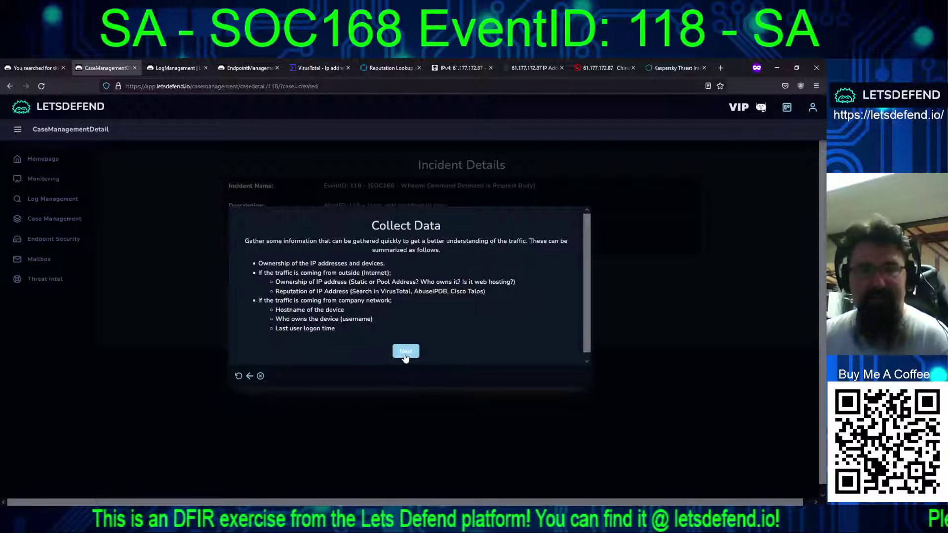
# Step: Review the playbook's Collect Data and Examine HTTP Traffic instructions and advance past both
pyautogui.moveTo(377, 292); pyautogui.dragTo(484, 294)
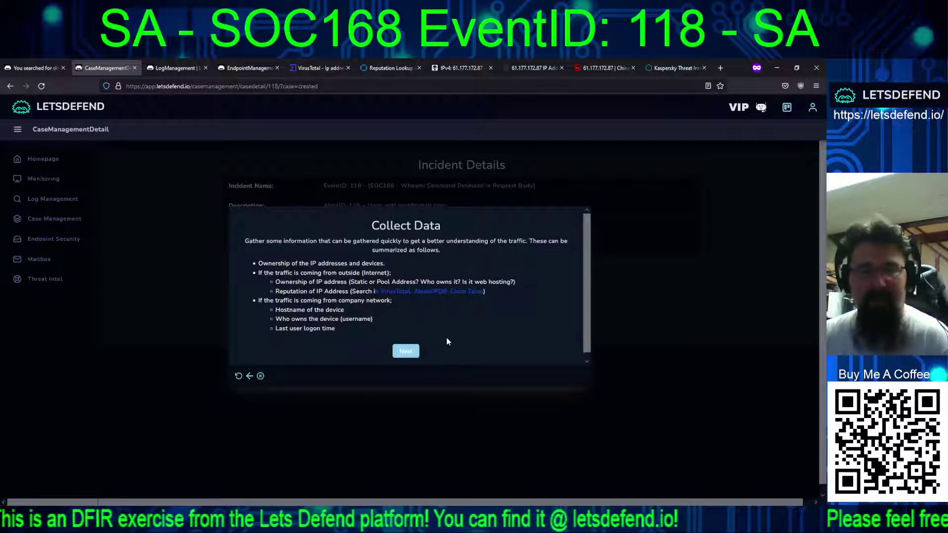
pyautogui.click(406, 351)
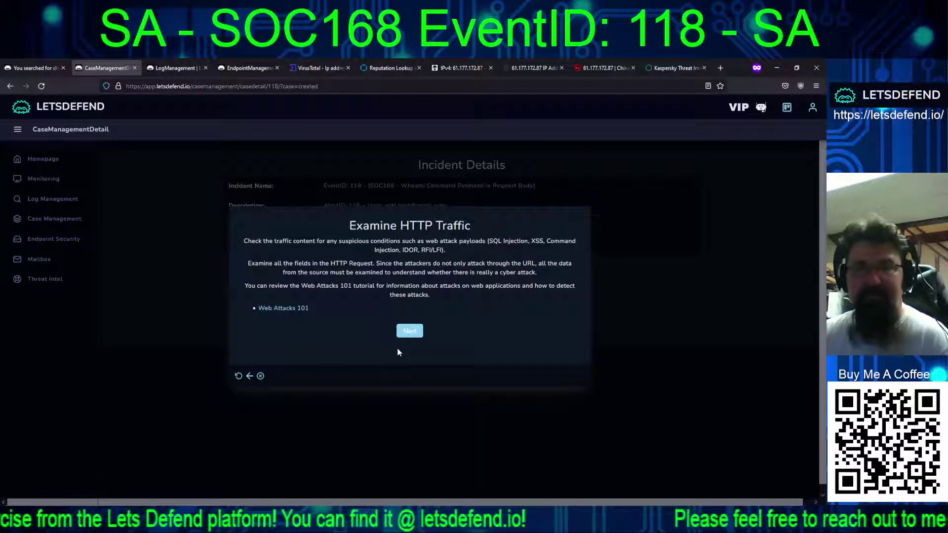
pyautogui.click(409, 332)
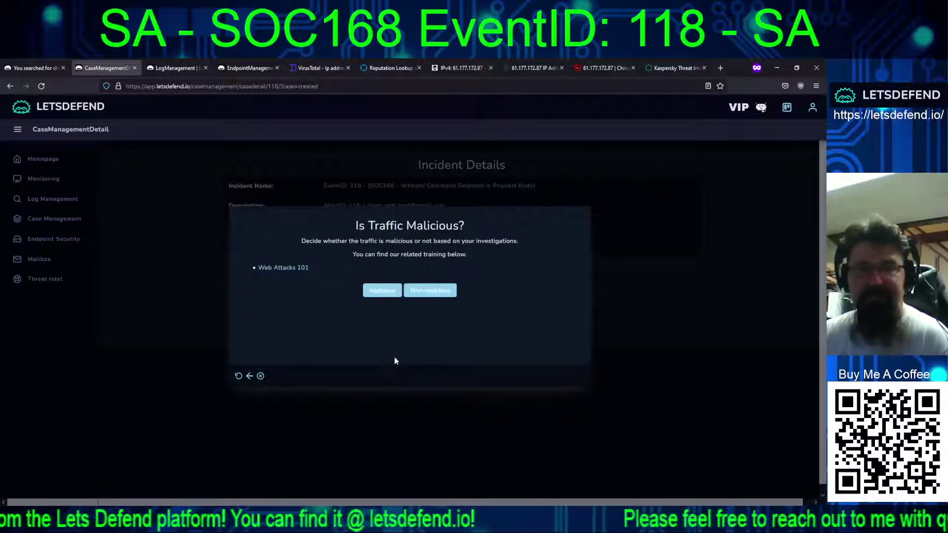
# Step: Classify the traffic as Malicious with attack type Command Injection, and mark it as Not Planned
pyautogui.click(381, 292)
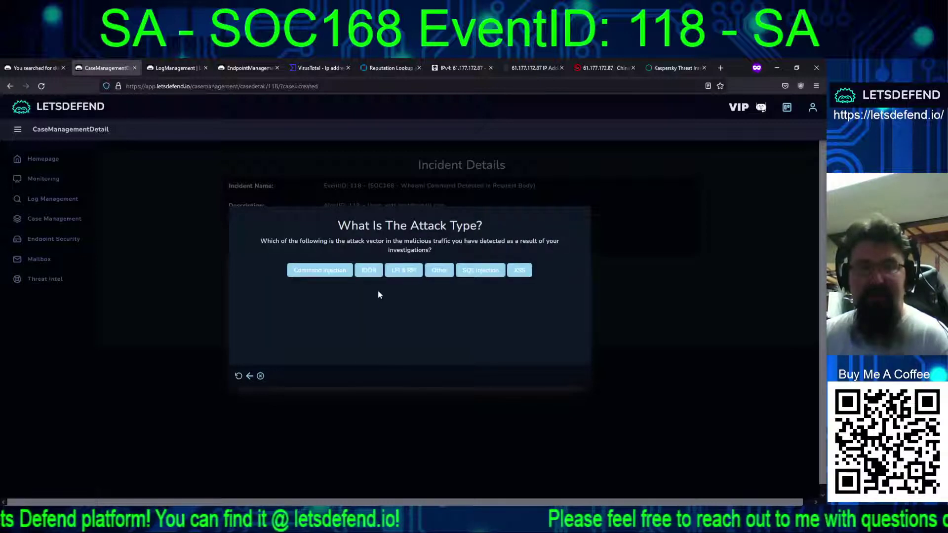
pyautogui.click(325, 271)
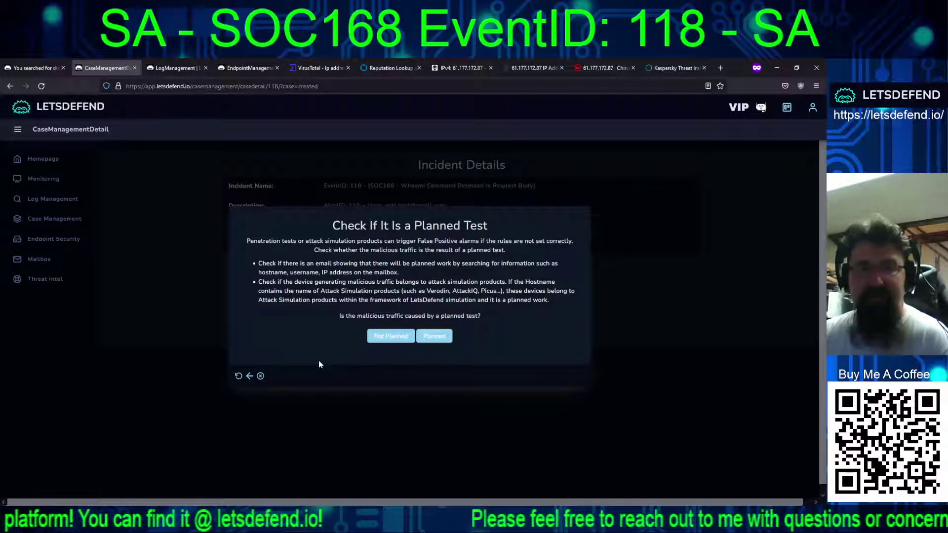
pyautogui.click(387, 340)
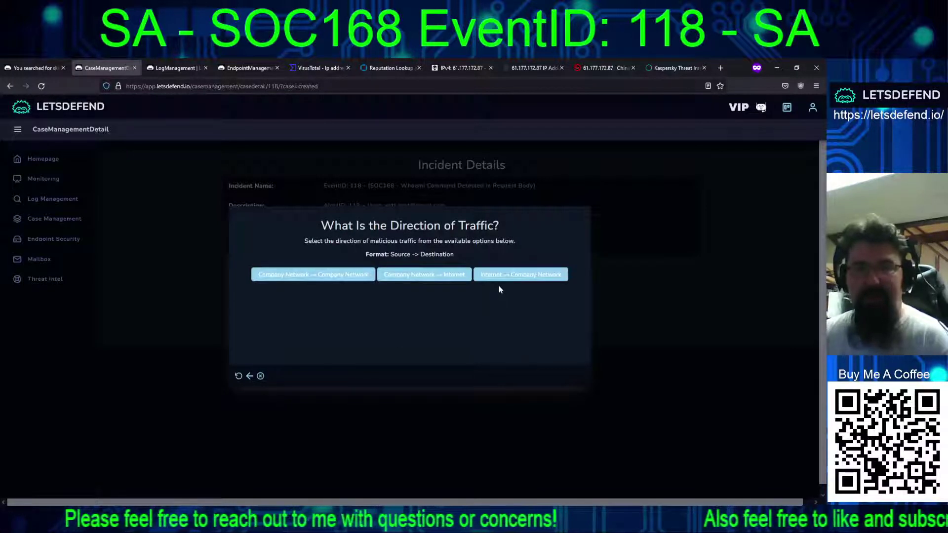
# Step: Check the source and destination addresses in the firewall logs and set the traffic direction to Internet → Company Network
pyautogui.click(174, 69)
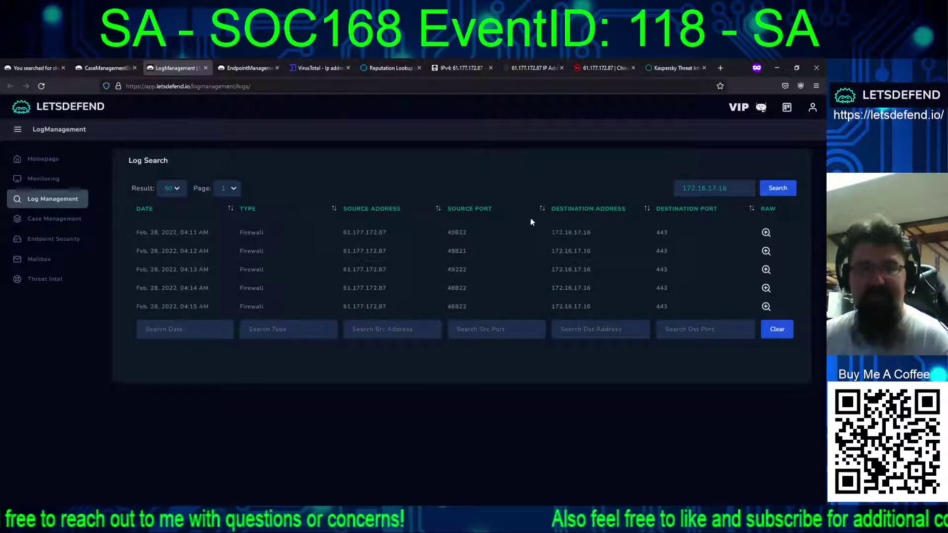
pyautogui.click(105, 68)
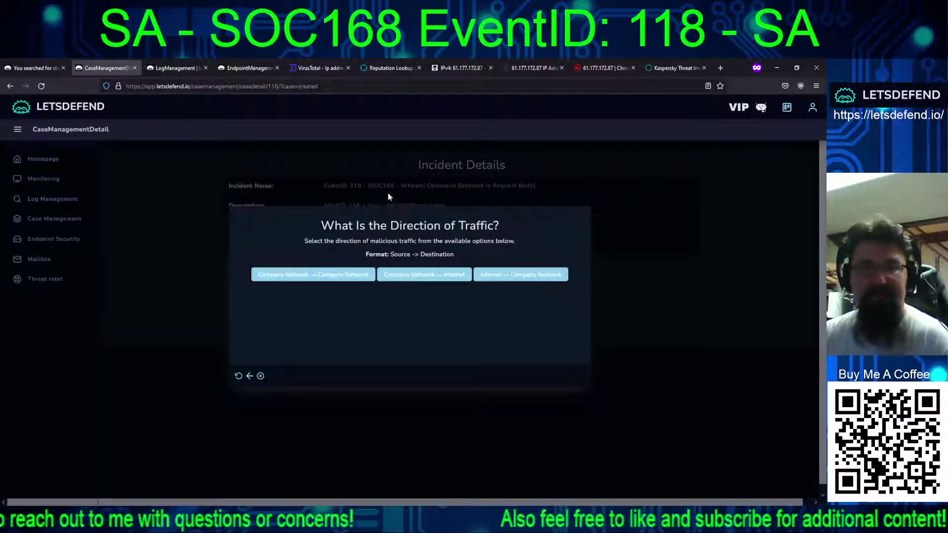
pyautogui.click(500, 279)
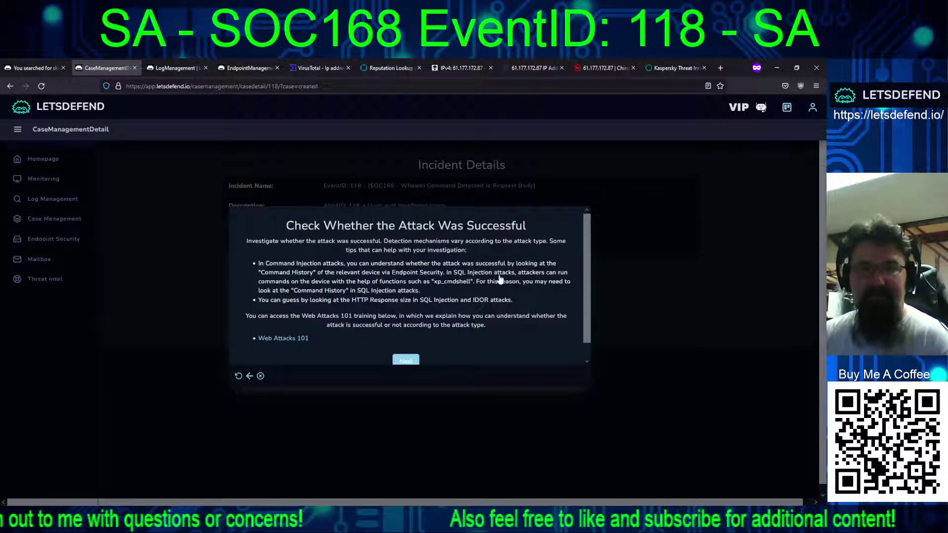
# Step: Answer Yes to whether the attack was successful and proceed past the Containment instructions
pyautogui.click(586, 360)
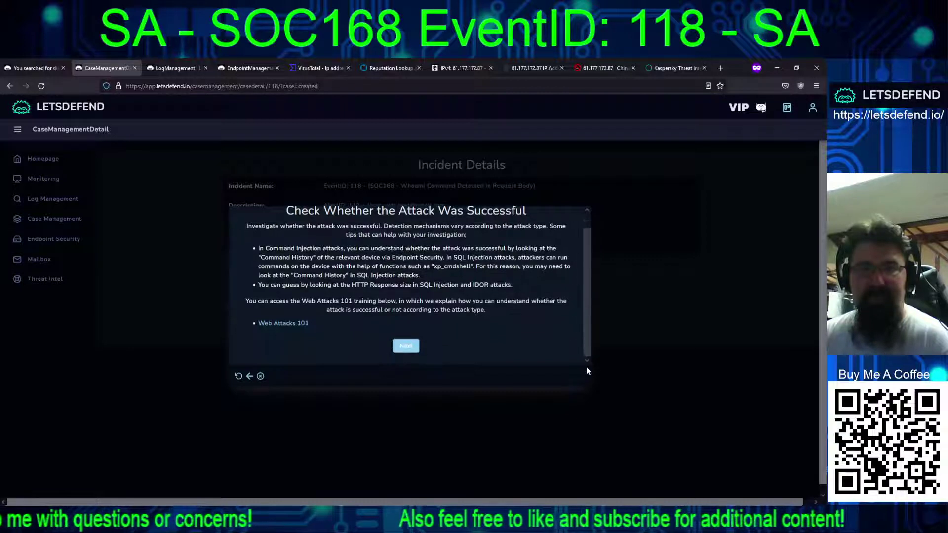
pyautogui.click(406, 347)
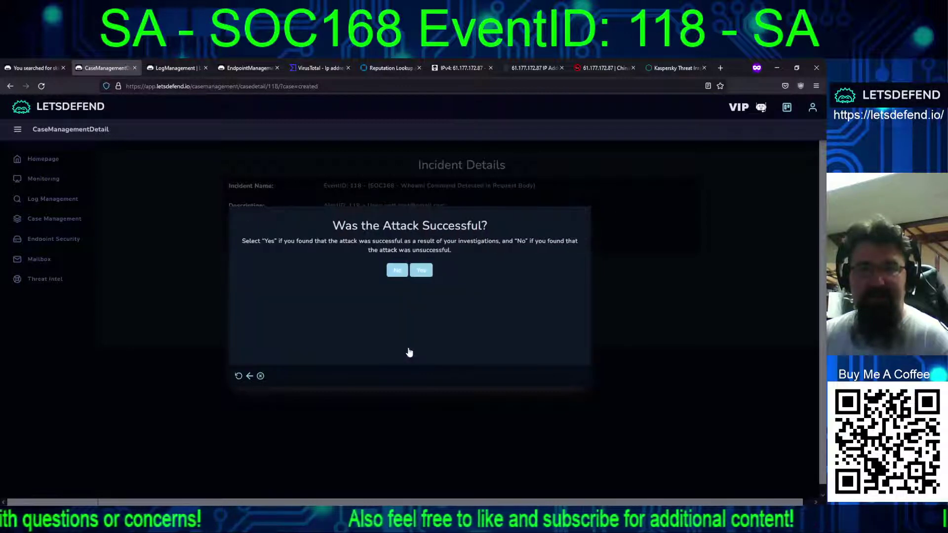
pyautogui.click(421, 271)
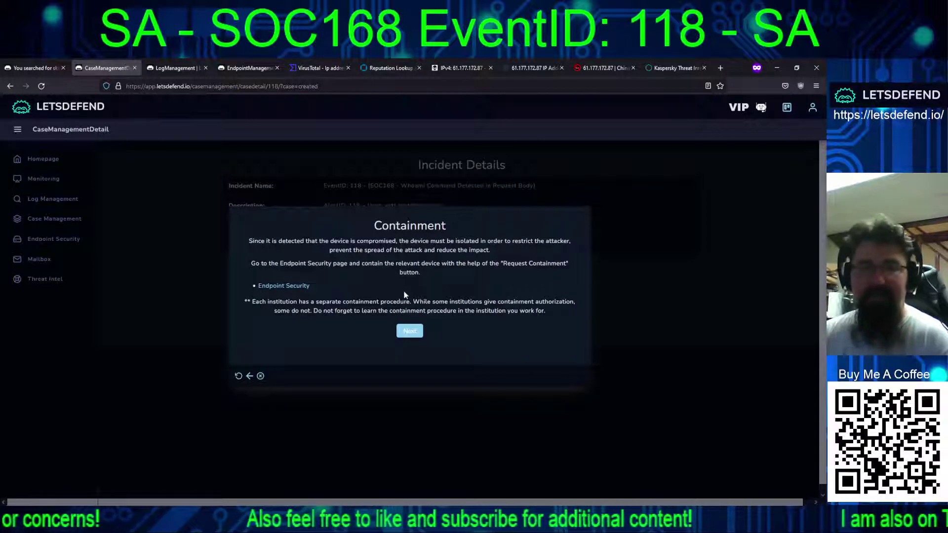
pyautogui.click(411, 332)
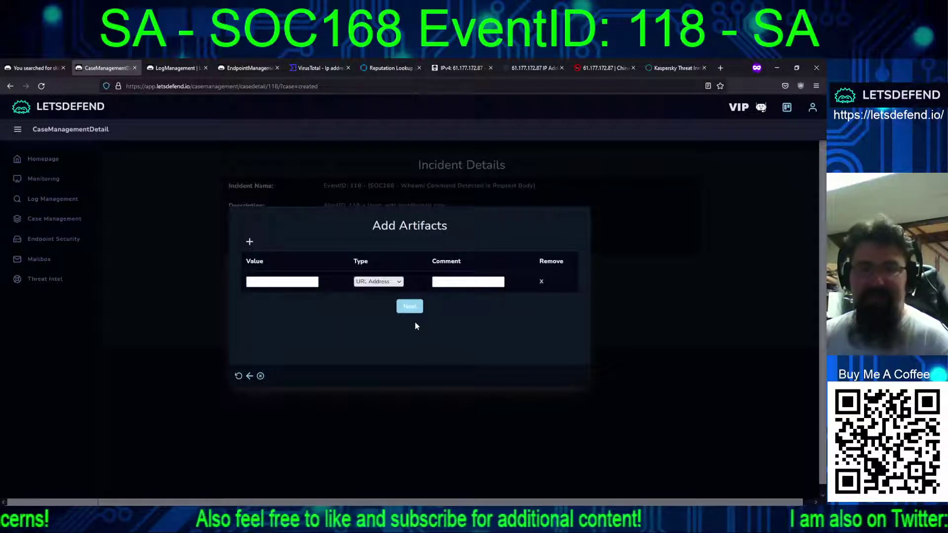
# Step: Copy the attacker's address 61.177.172.87 from the AlienVault page and enter it as an artifact of type IP Address
pyautogui.click(461, 68)
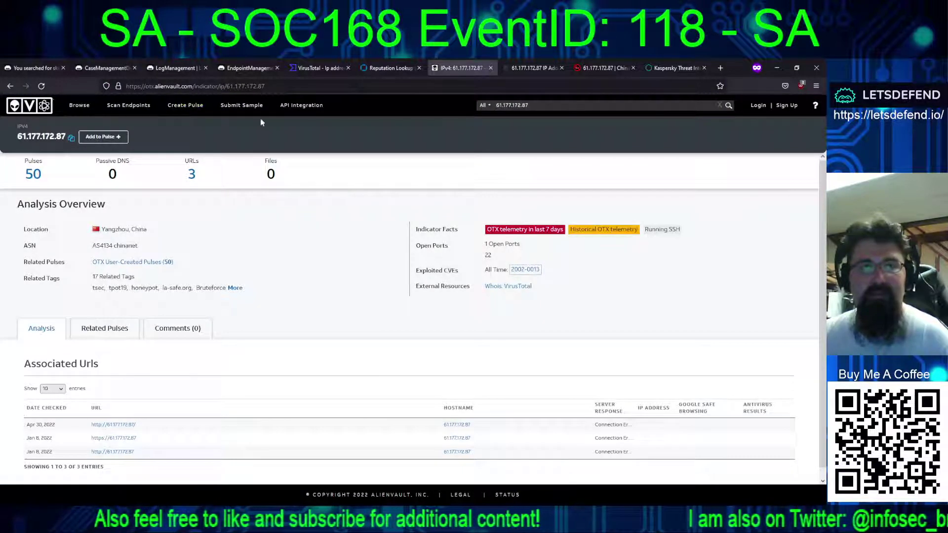
pyautogui.moveTo(530, 107); pyautogui.dragTo(460, 108)
pyautogui.hotkey('ctrl', 'c')
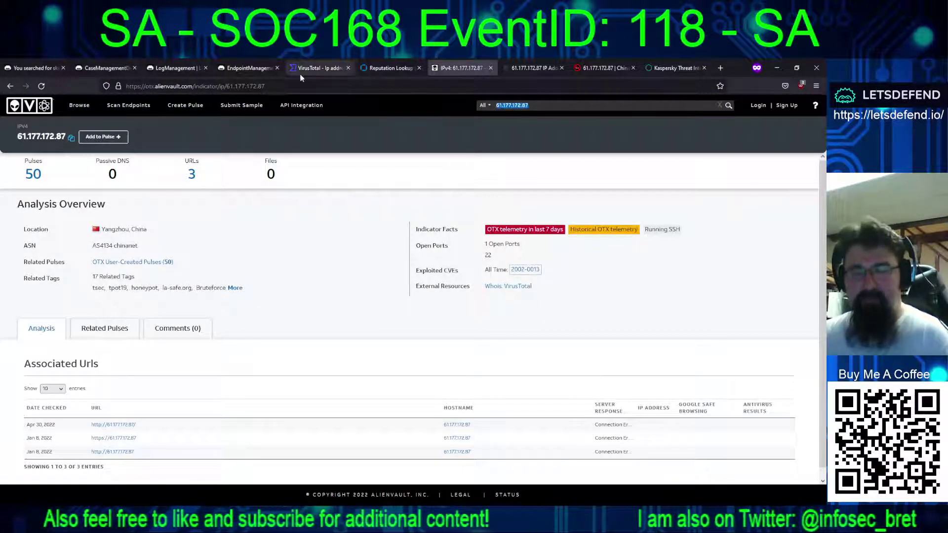
pyautogui.click(106, 68)
pyautogui.click(271, 280)
pyautogui.hotkey('ctrl', 'v')
pyautogui.click(375, 290)
pyautogui.click(370, 323)
# Step: Comment the IP artifact as Chinanet-backbone, submit it and answer Yes to Tier 2 escalation
pyautogui.click(449, 285)
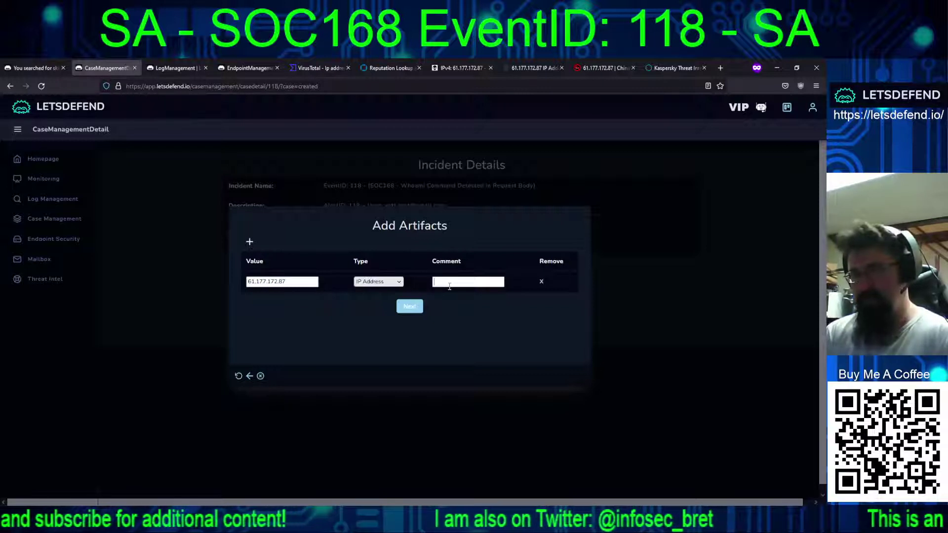
pyautogui.write('Chinanet')
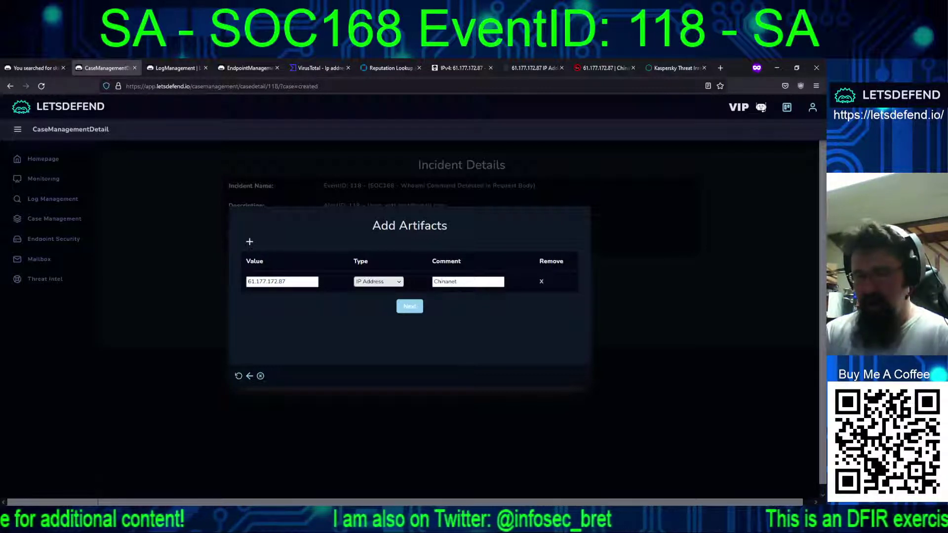
pyautogui.write('-backboon')
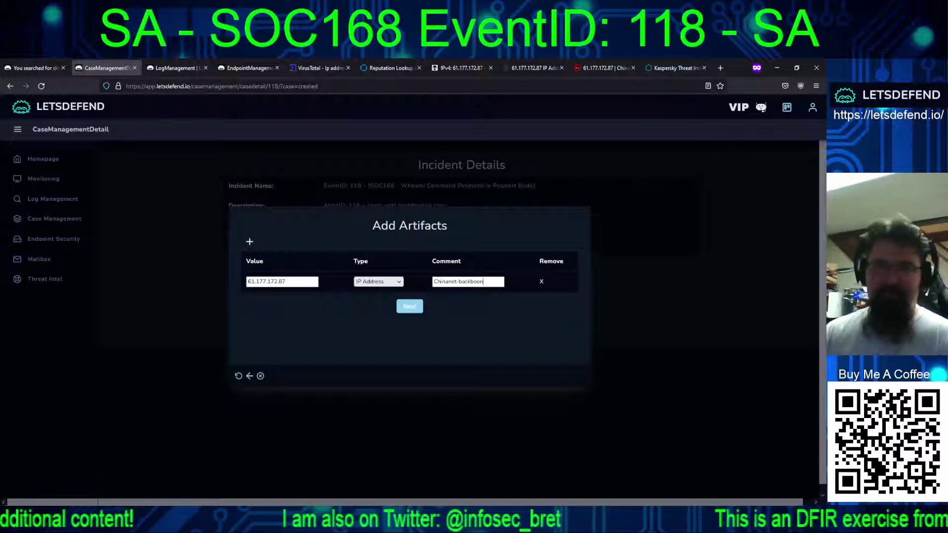
pyautogui.press('BackSpace')
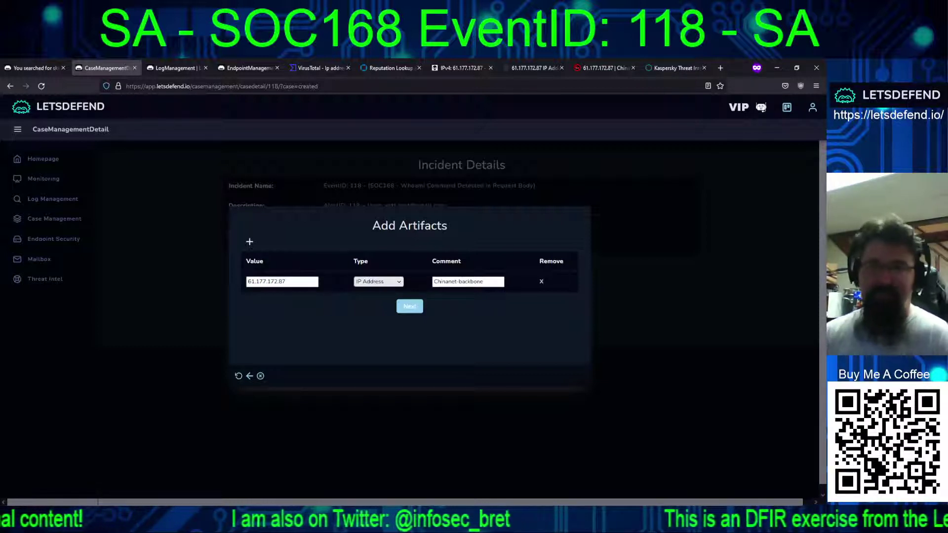
pyautogui.click(410, 307)
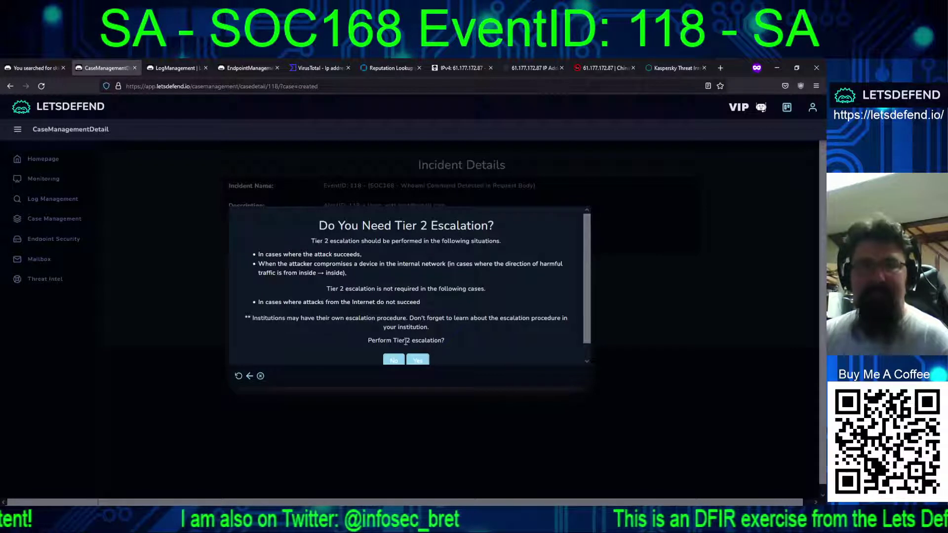
pyautogui.click(418, 361)
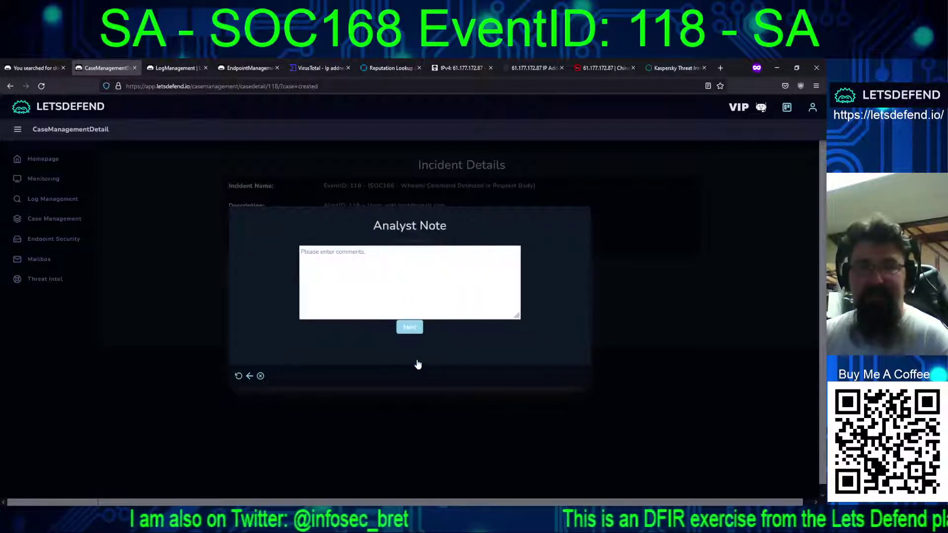
# Step: Begin the analyst note with "61.177.172.87 performed command injection to webserver1004"
pyautogui.click(384, 281)
pyautogui.hotkey('ctrl', 'v')
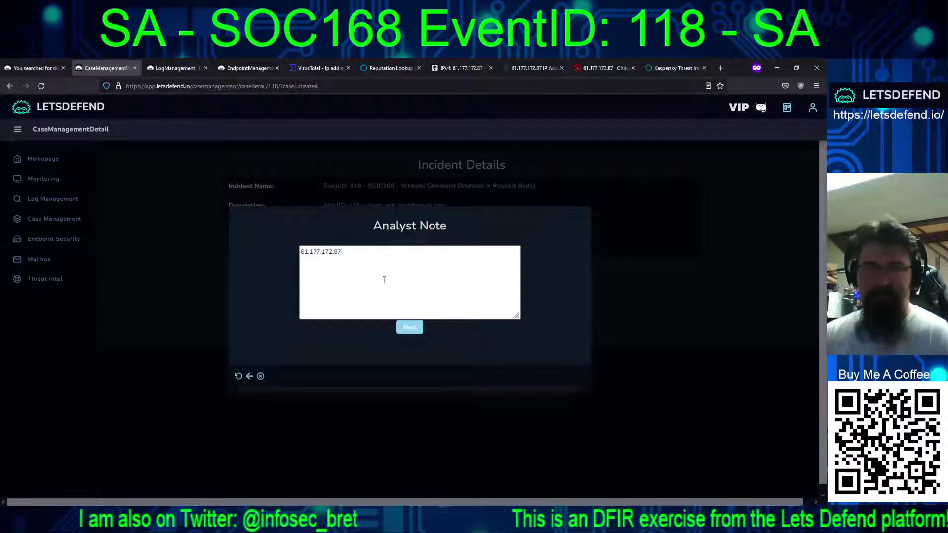
pyautogui.write('performed ')
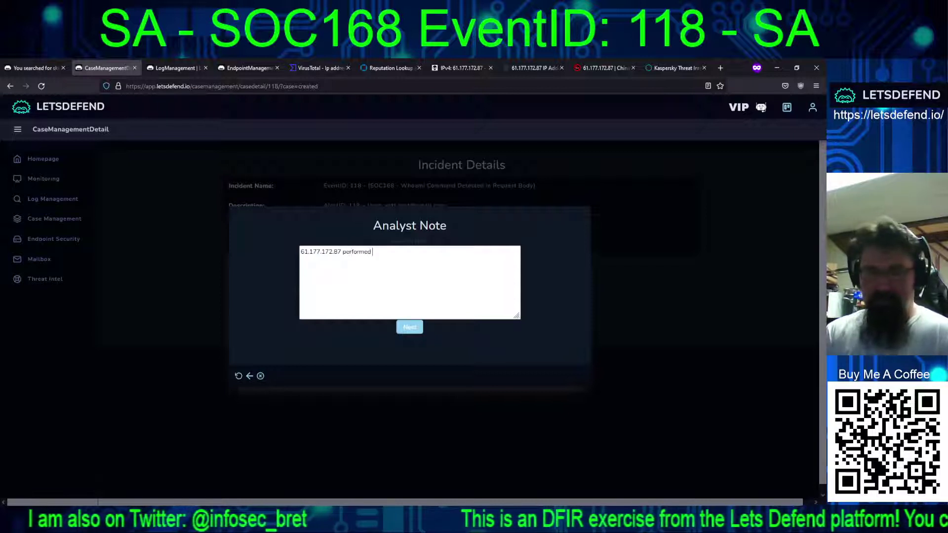
pyautogui.write('command in')
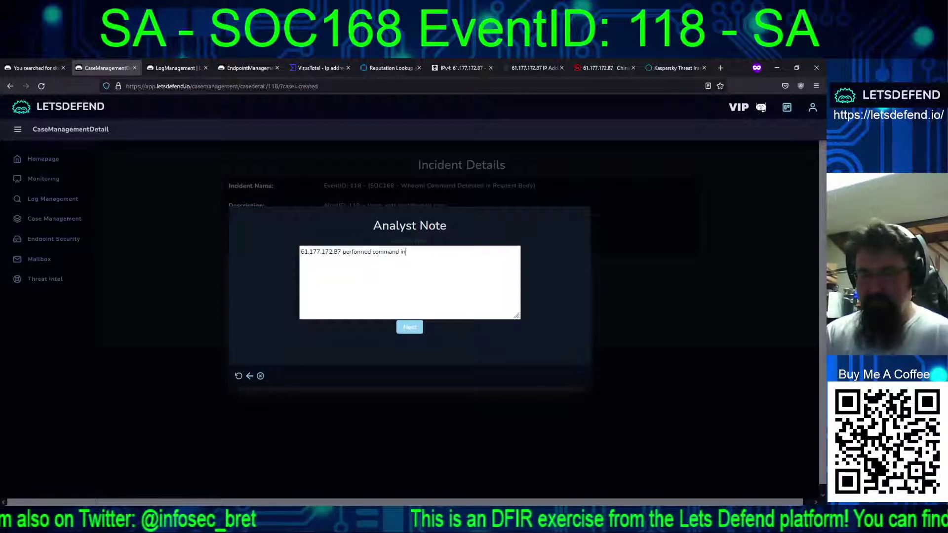
pyautogui.write('jection')
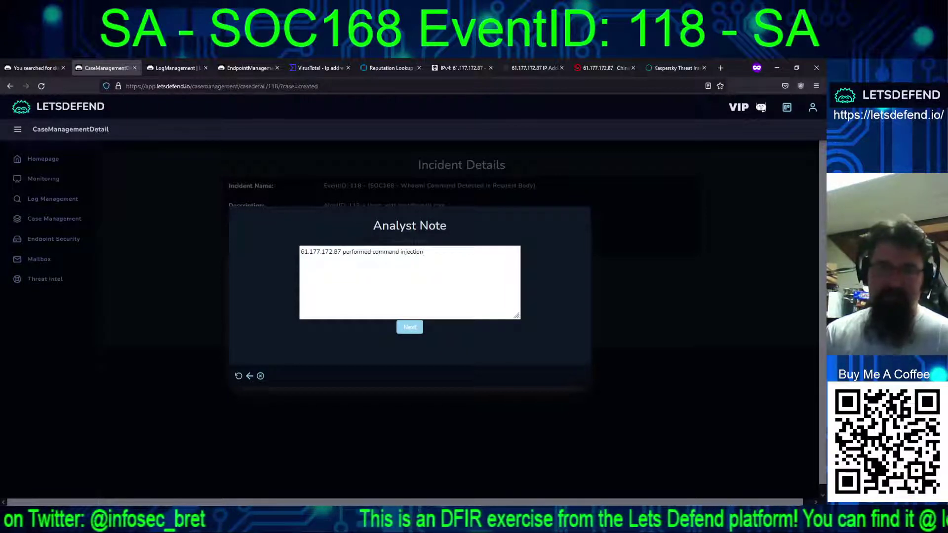
pyautogui.write(' to we')
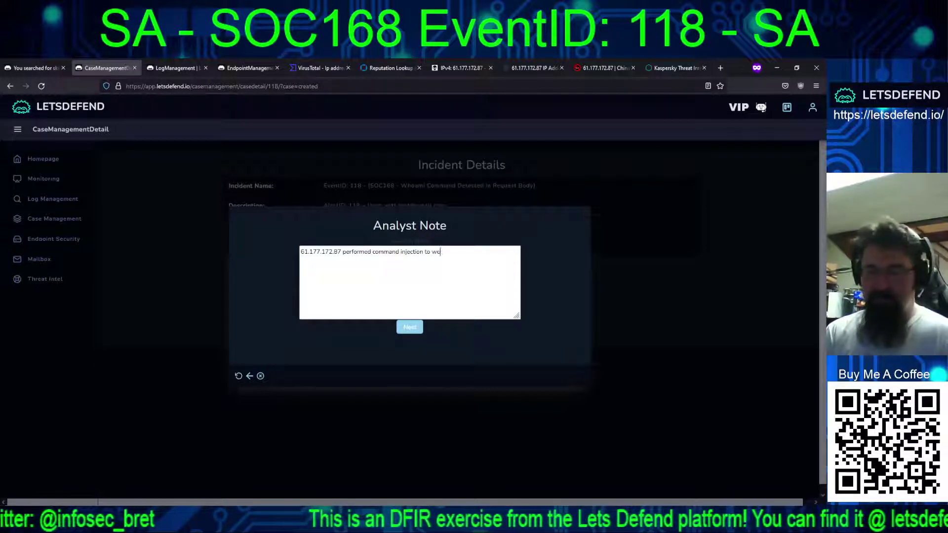
pyautogui.write('bserver1004')
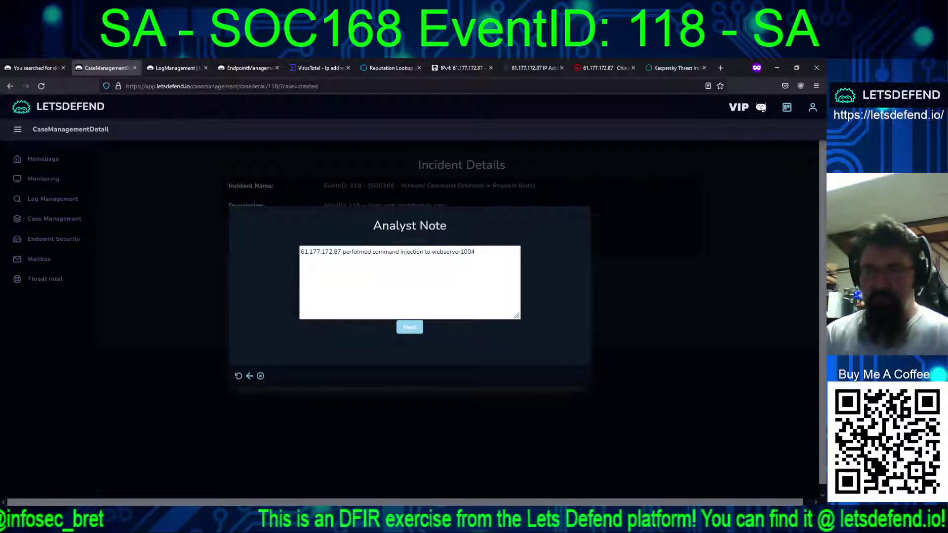
# Step: Using the server address from Endpoint Security, extend the note with "(172.16.17.16) with the following successful commands injection/run:"
pyautogui.click(248, 68)
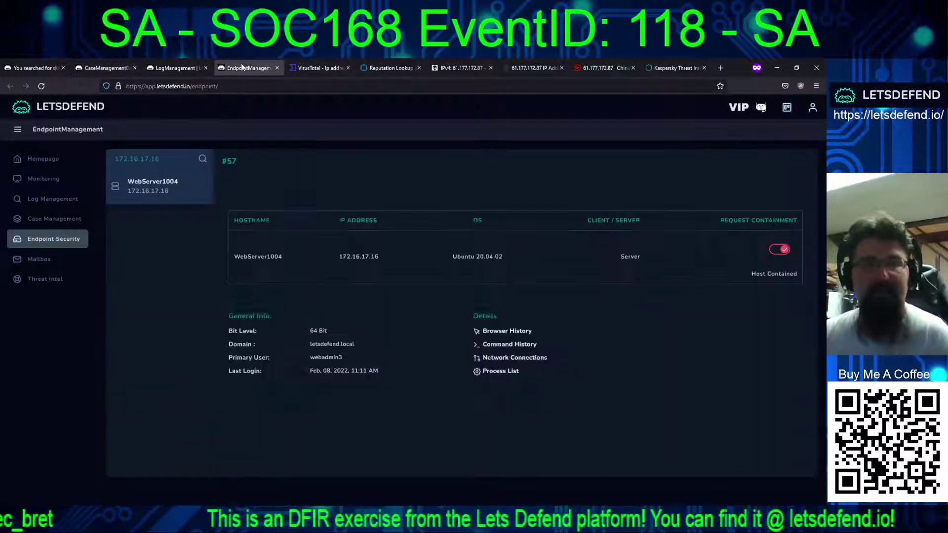
pyautogui.moveTo(388, 261); pyautogui.dragTo(338, 257)
pyautogui.hotkey('ctrl', 'c')
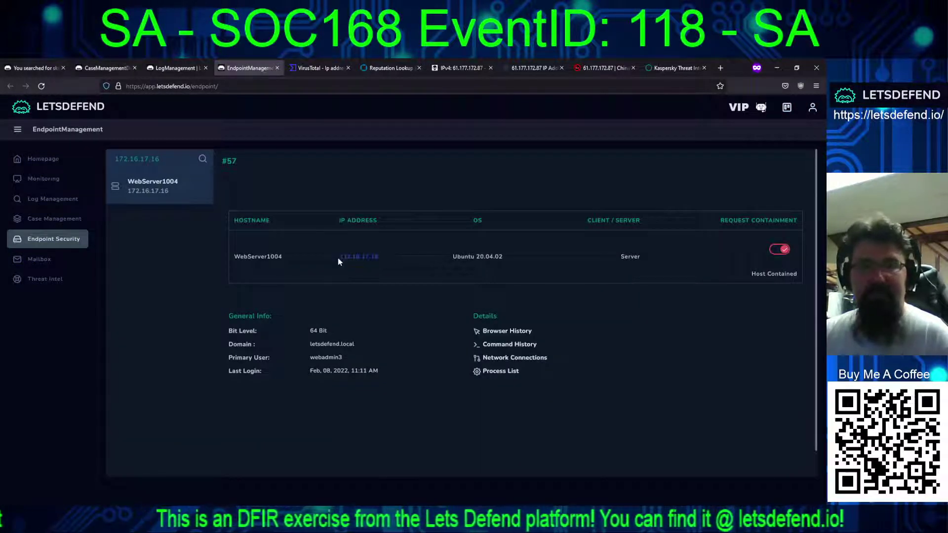
pyautogui.click(97, 70)
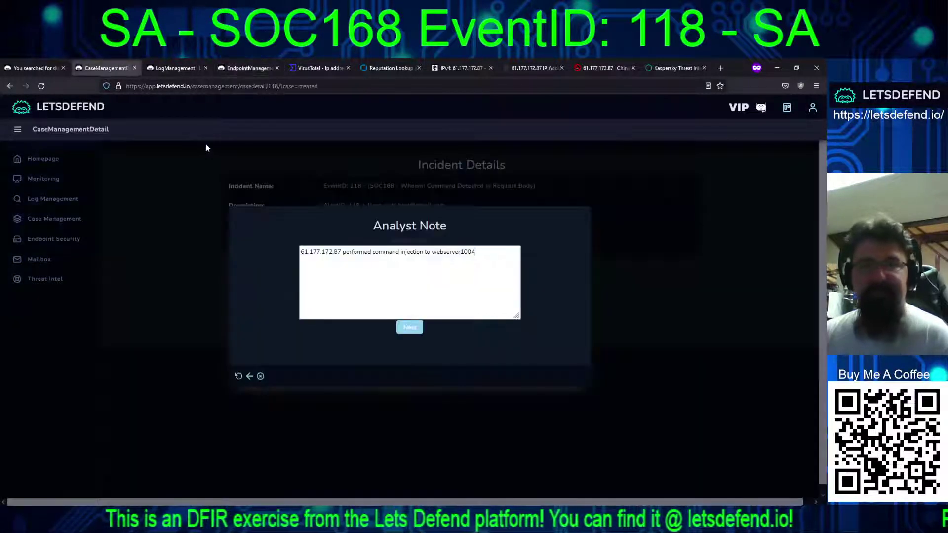
pyautogui.hotkey('ctrl', 'v')
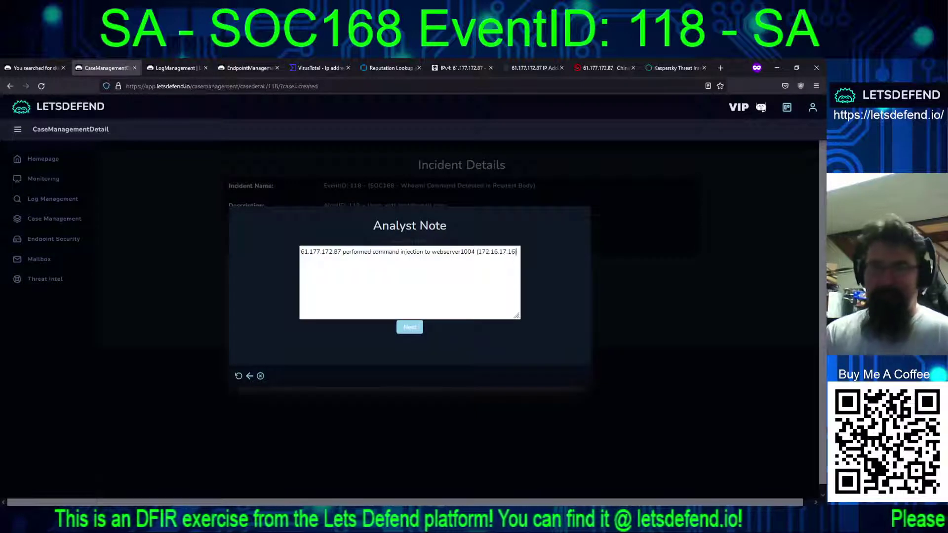
pyautogui.write(') ')
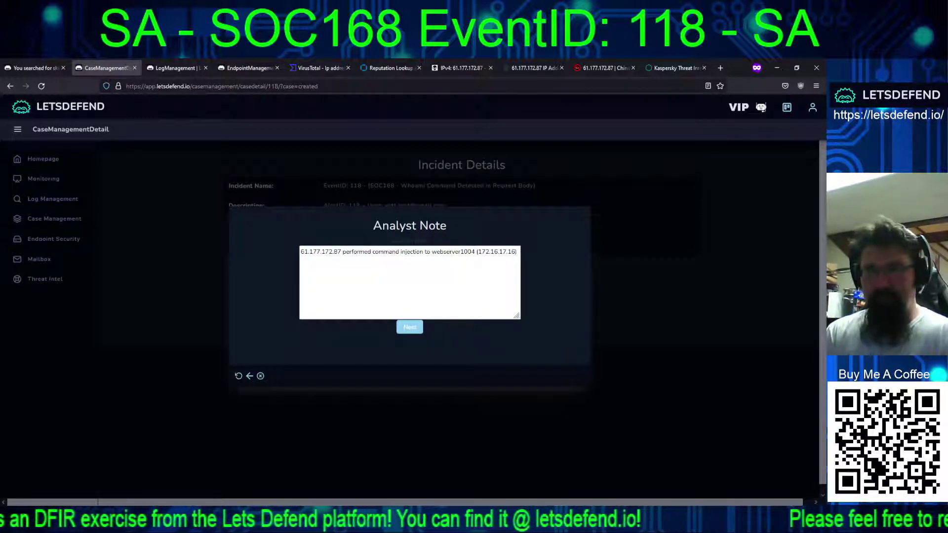
pyautogui.write('with the following successful')
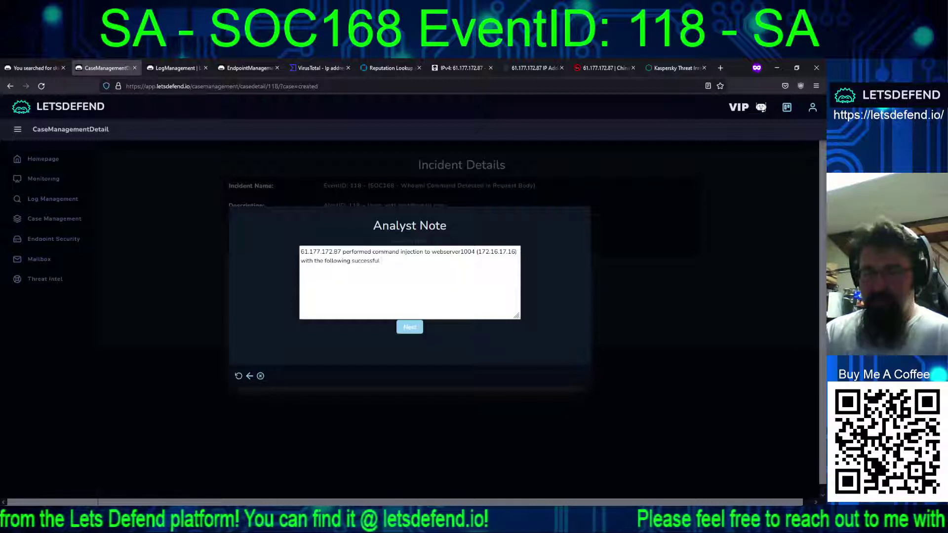
pyautogui.write(' commands injection/run:')
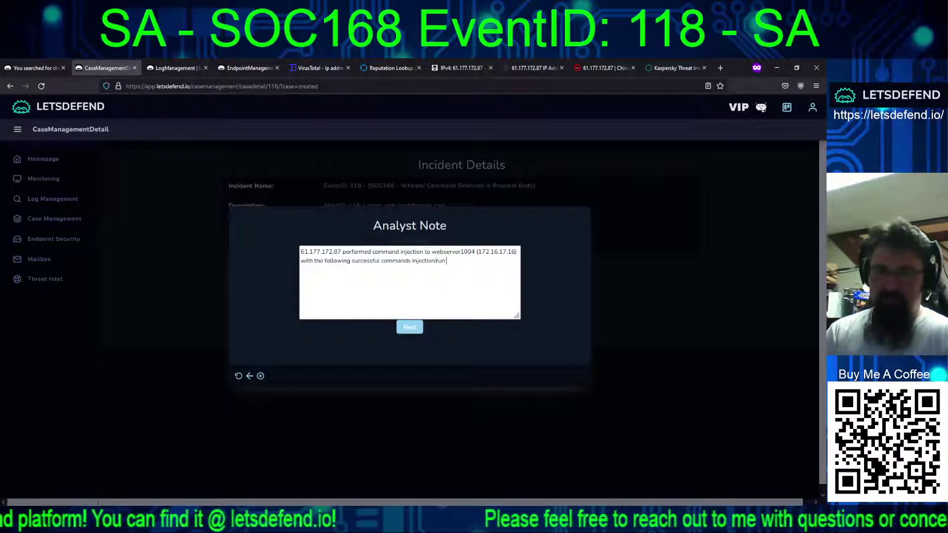
# Step: Copy WebServer1004's 28.02.2022 command history entries, from ls to cat /etc/shadow, into the analyst note and remove the blank lines between them
pyautogui.click(242, 69)
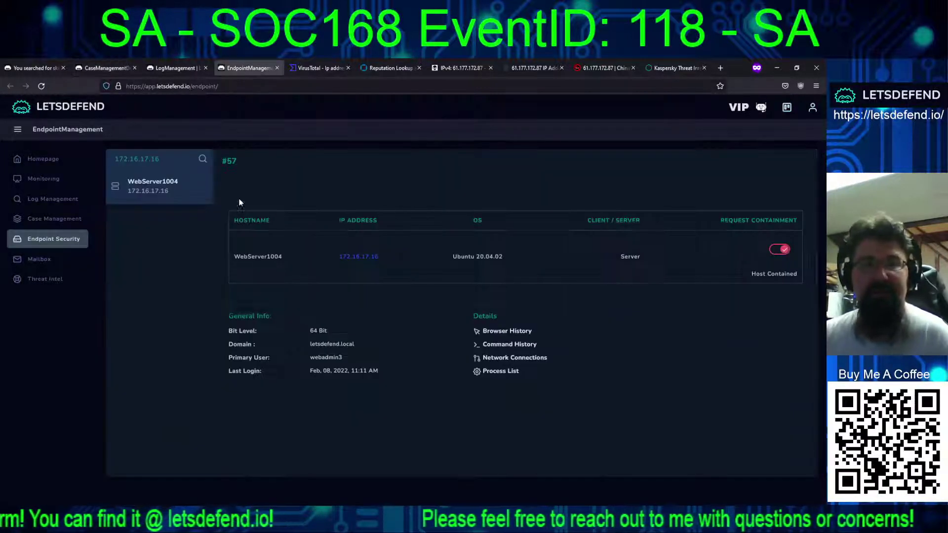
pyautogui.click(505, 345)
pyautogui.moveTo(417, 253); pyautogui.dragTo(307, 198)
pyautogui.hotkey('ctrl', 'c')
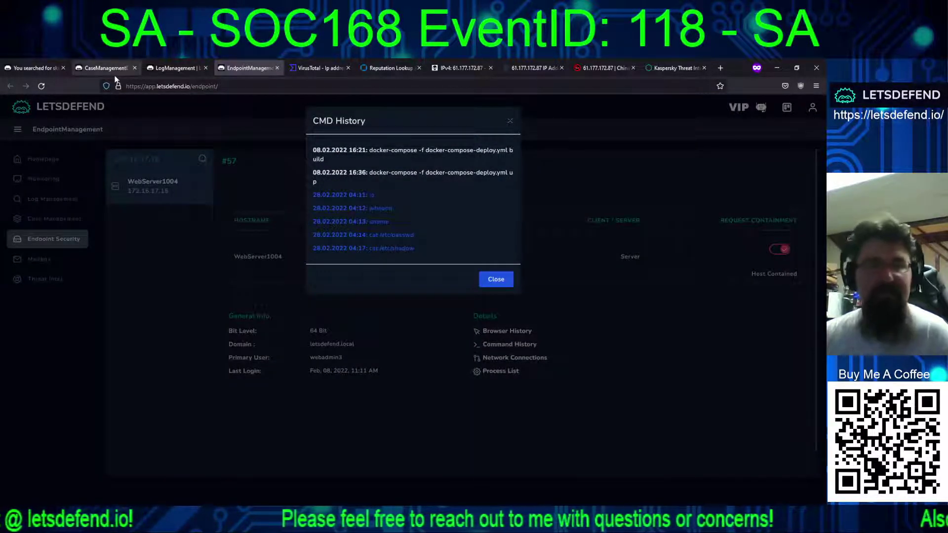
pyautogui.click(97, 69)
pyautogui.click(368, 269)
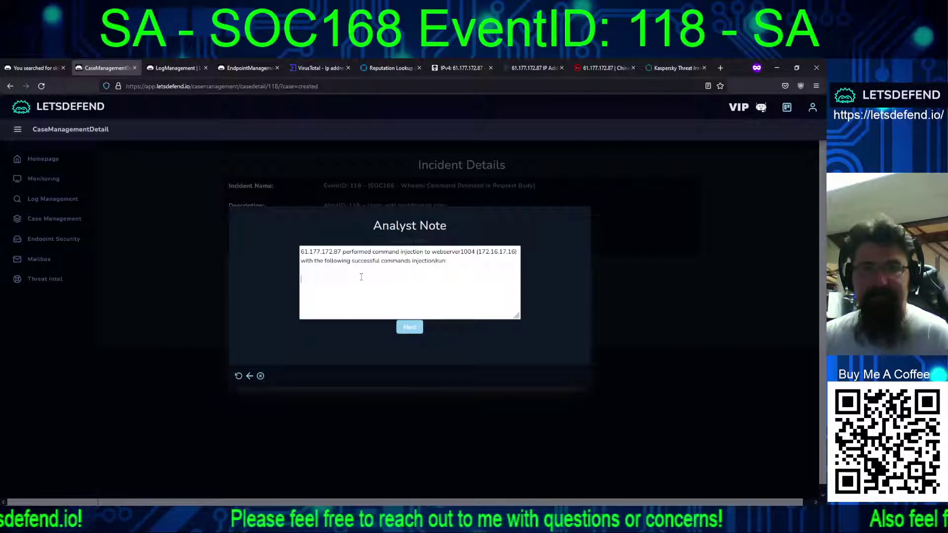
pyautogui.hotkey('ctrl', 'v')
pyautogui.press('Delete')
pyautogui.press('Delete')
pyautogui.press('Delete')
pyautogui.press('Delete')
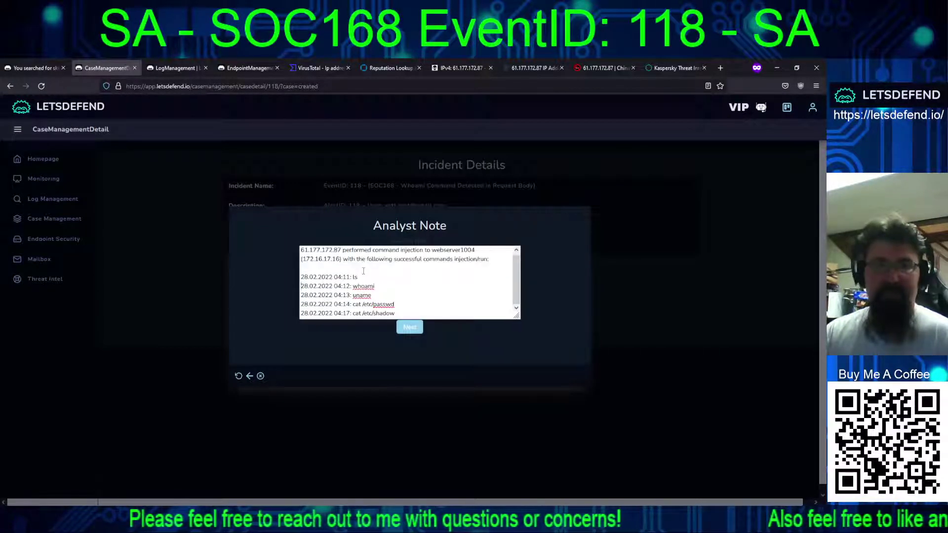
pyautogui.scroll(1, 495, 275)
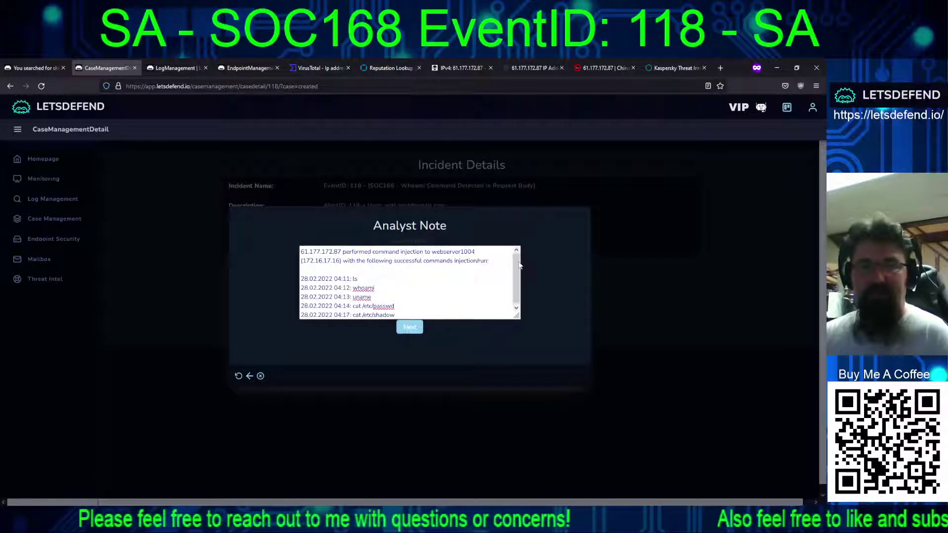
# Step: Submit the analyst note, finish the playbook and continue to the alert monitoring page
pyautogui.click(409, 327)
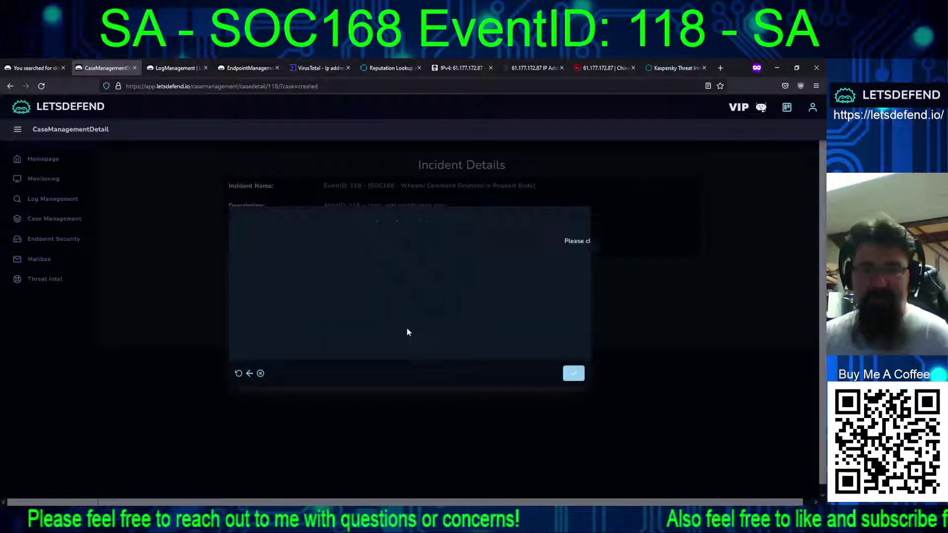
pyautogui.click(574, 373)
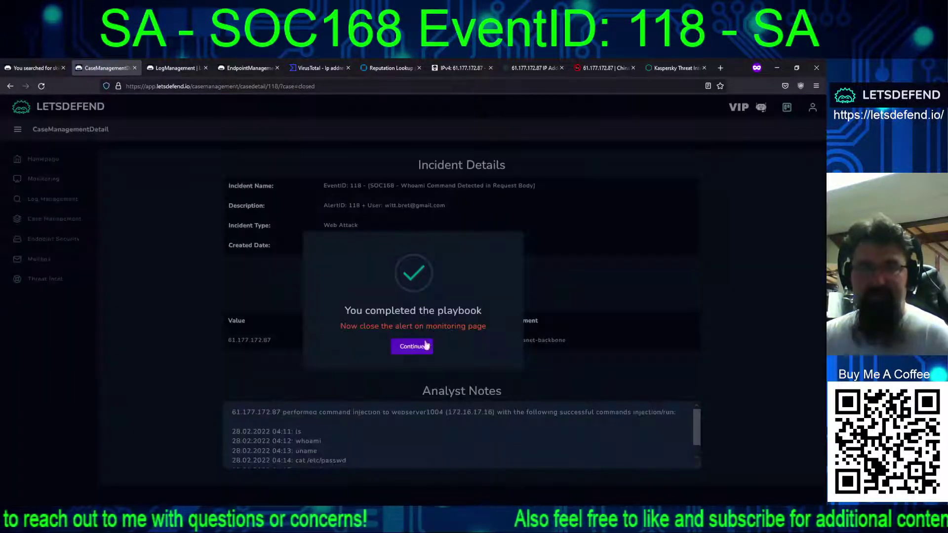
pyautogui.click(420, 346)
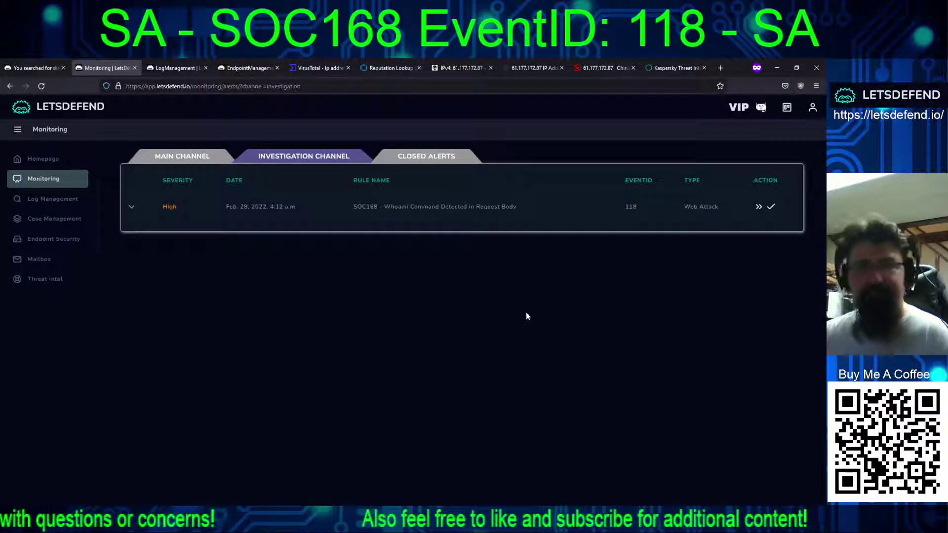
# Step: Close the EventID 118 alert as True Positive, with the analyst note text as the closing note
pyautogui.click(770, 209)
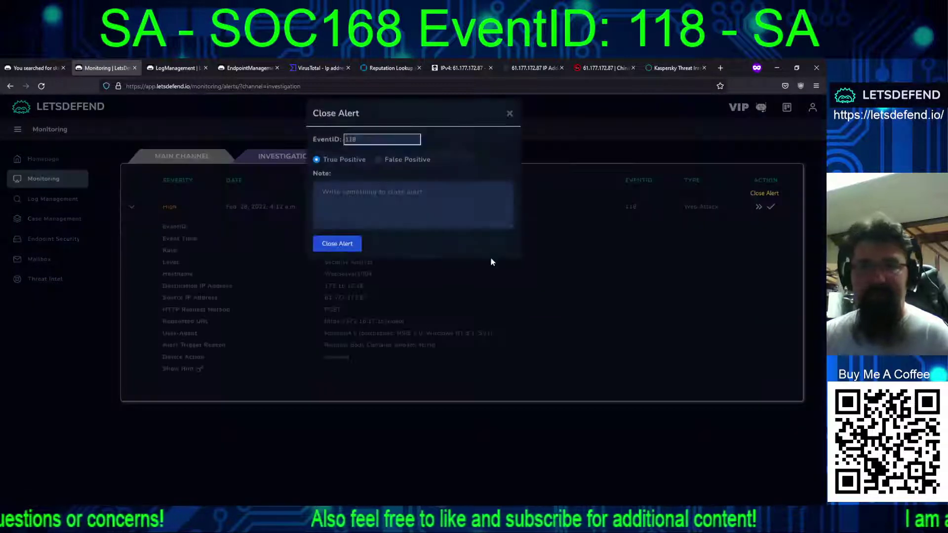
pyautogui.click(352, 209)
pyautogui.hotkey('ctrl', 'v')
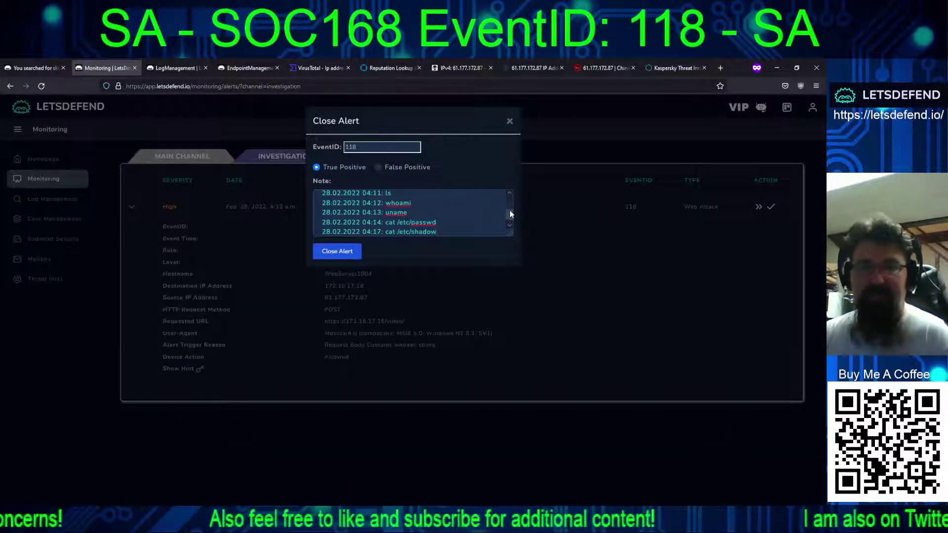
pyautogui.moveTo(510, 211); pyautogui.dragTo(510, 197)
pyautogui.click(346, 251)
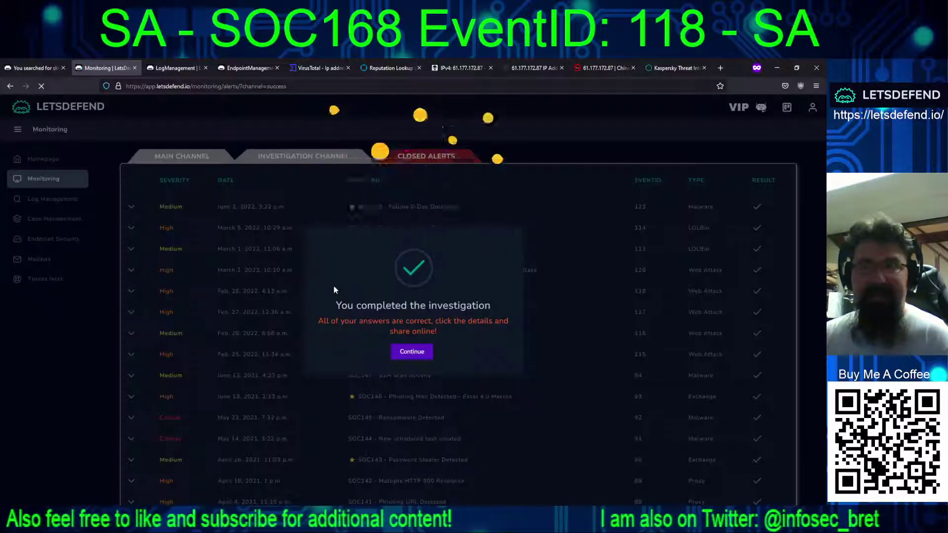
# Step: Dismiss the completion message and expand the closed SOC168 alert to review its playbook answers
pyautogui.click(412, 351)
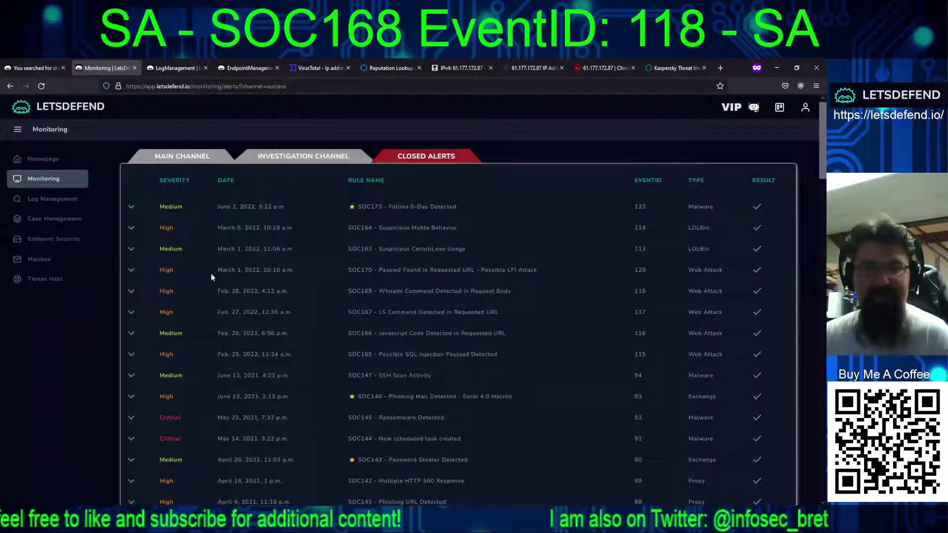
pyautogui.click(132, 291)
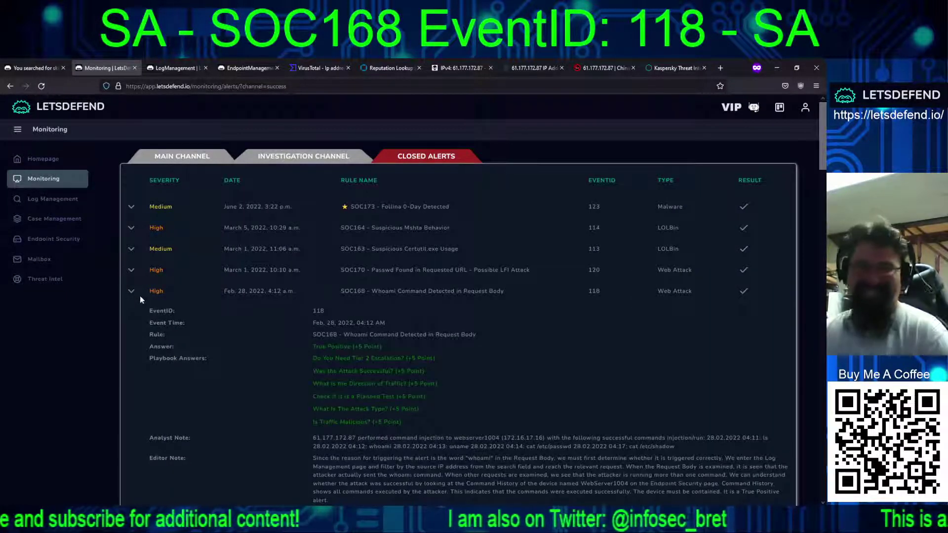